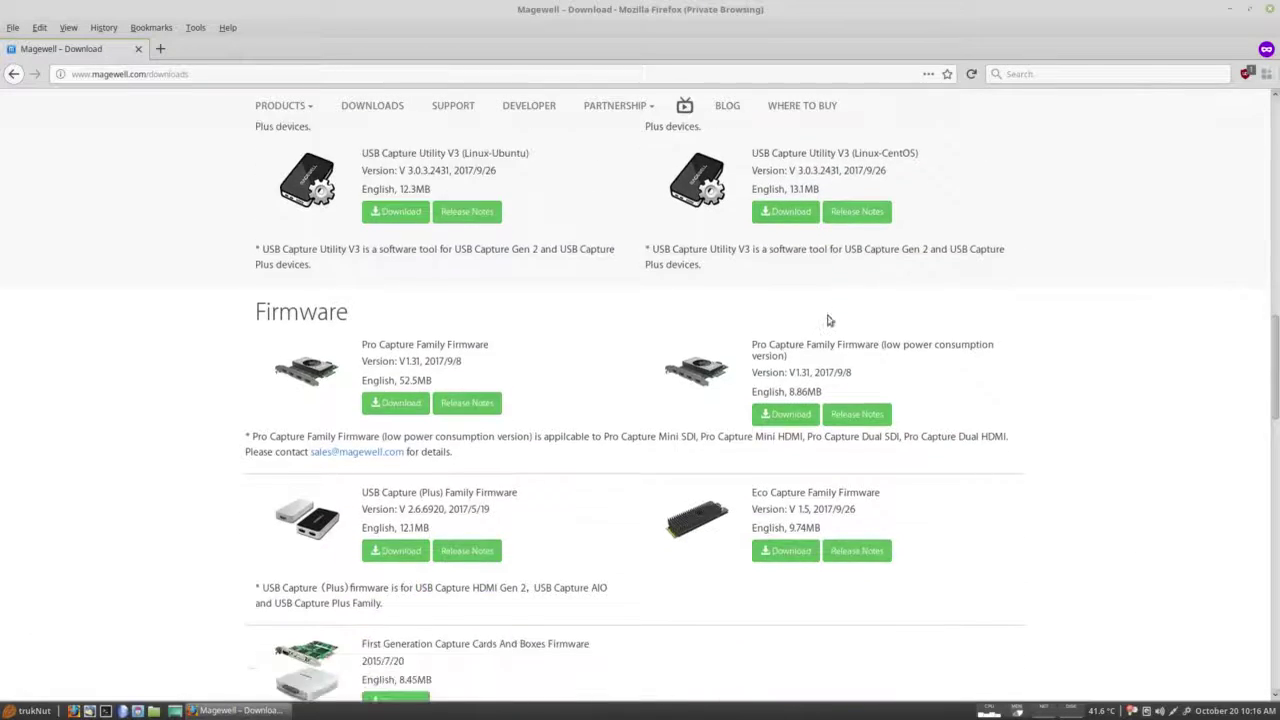
scroll(829, 320, "down", 10)
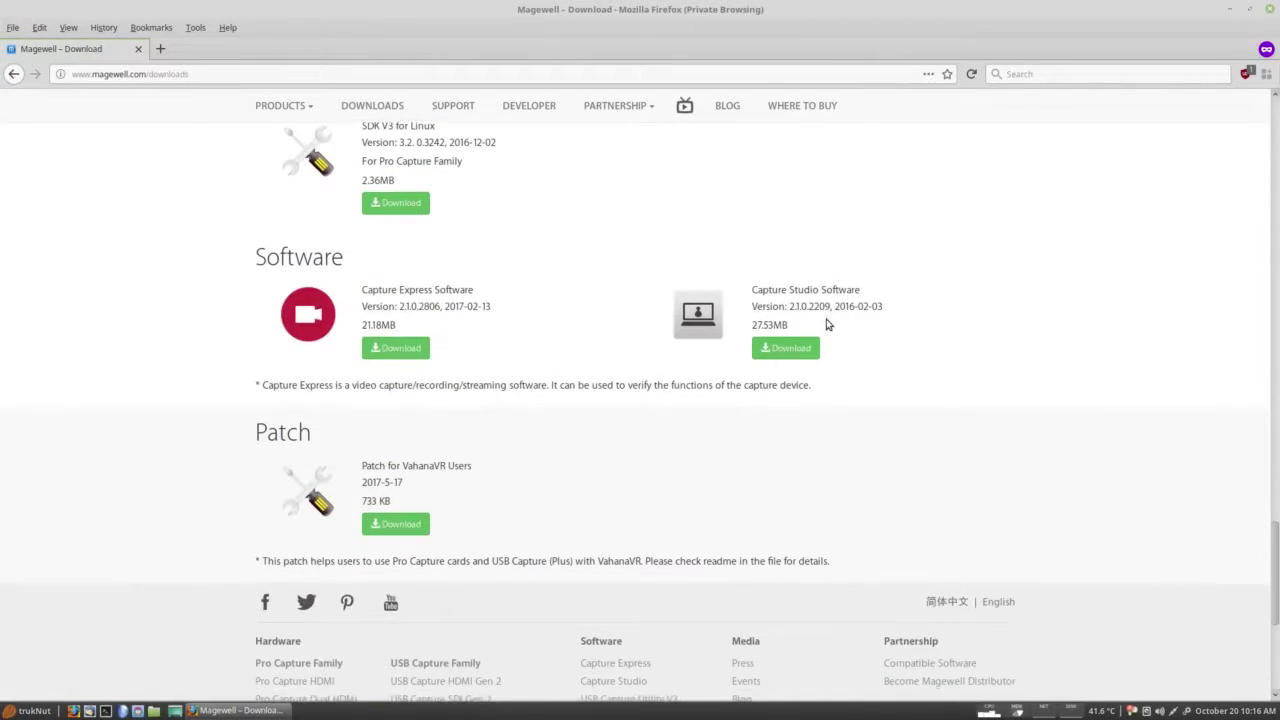
Step: Download the SDK V3 for Linux archive ProCaptureForLinuxSDK_3242.tar.gz into the Downloads folder
scroll(826, 323, "up", 2)
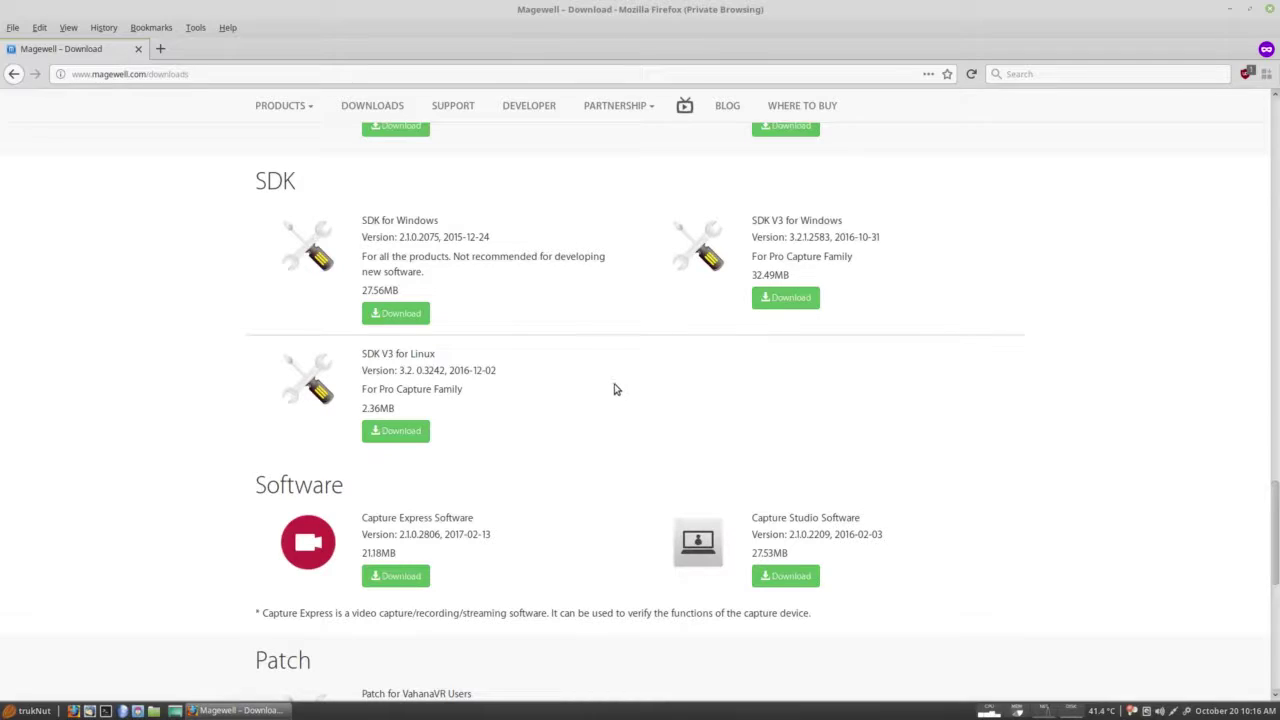
left_click(398, 430)
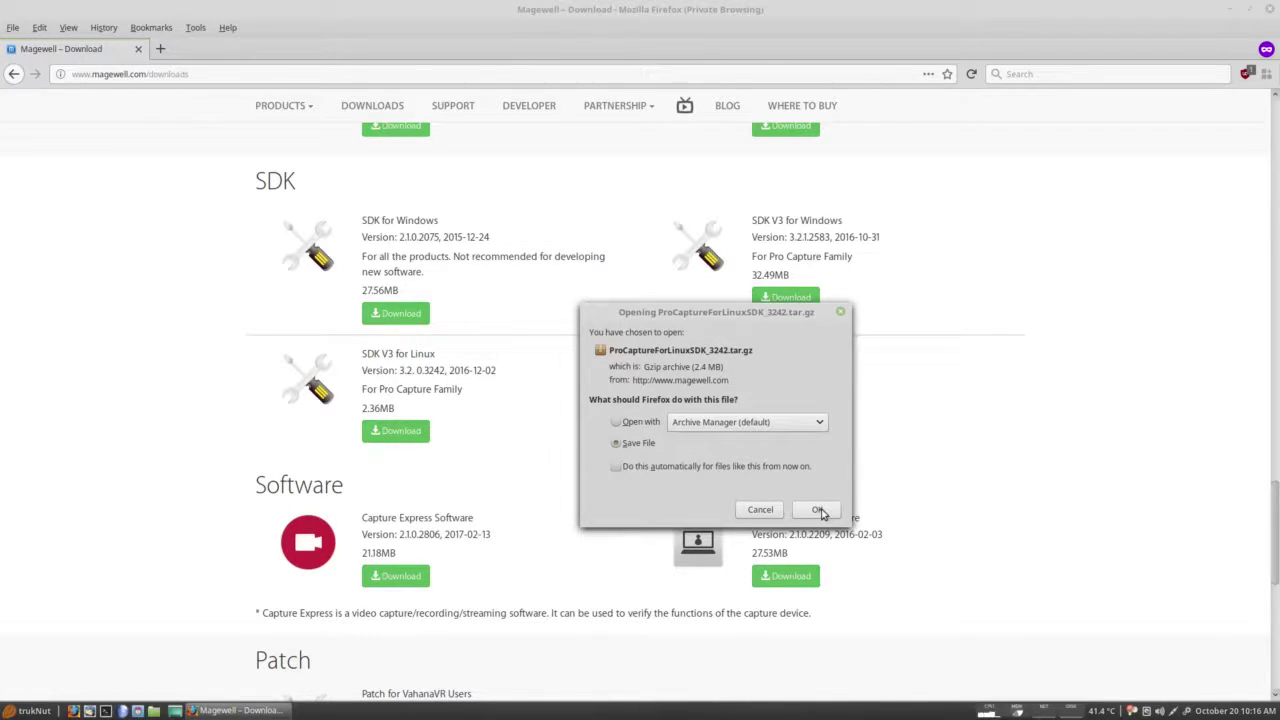
left_click(816, 509)
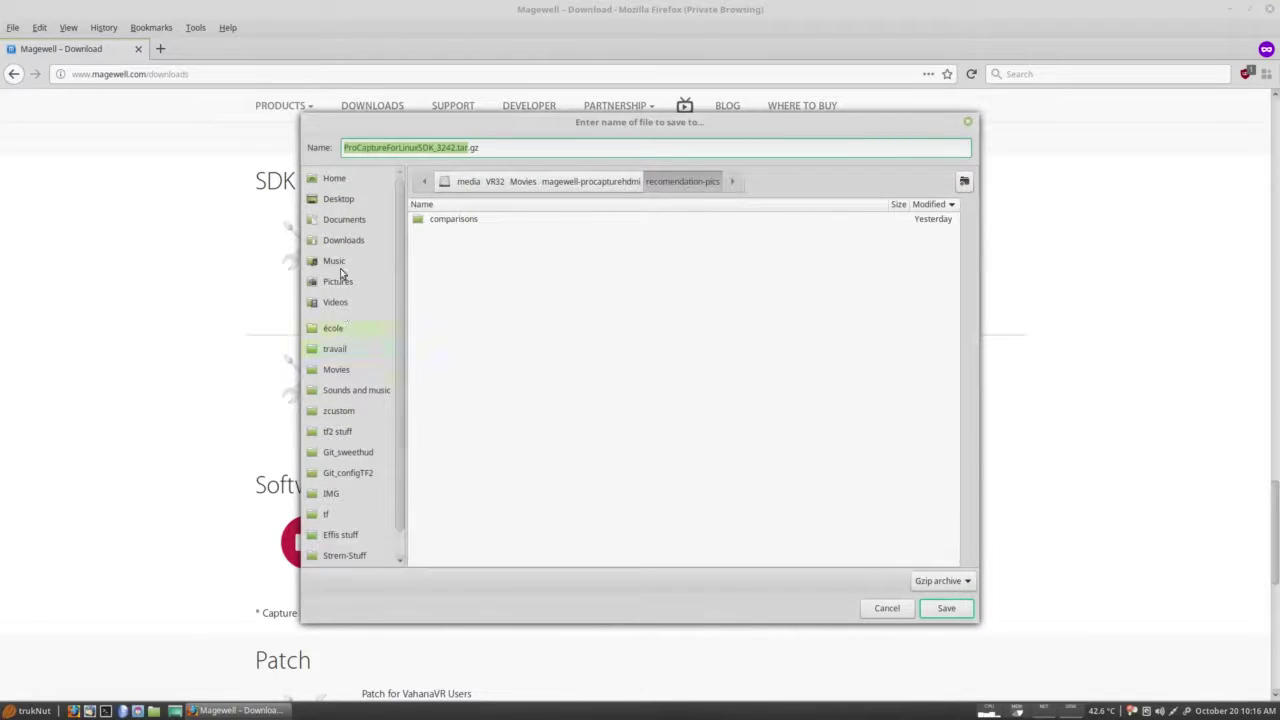
left_click(343, 241)
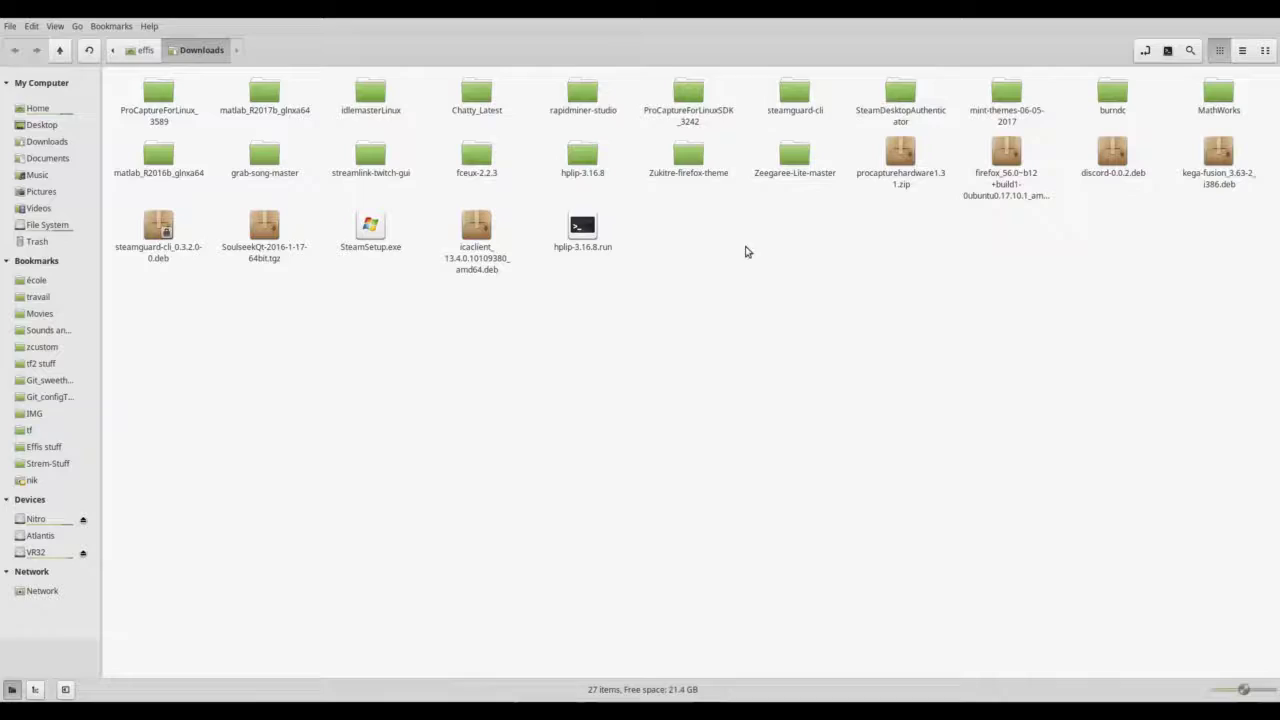
Step: Open the ProCaptureForLinuxSDK_3242 folder and inspect its install.sh script
left_click(686, 118)
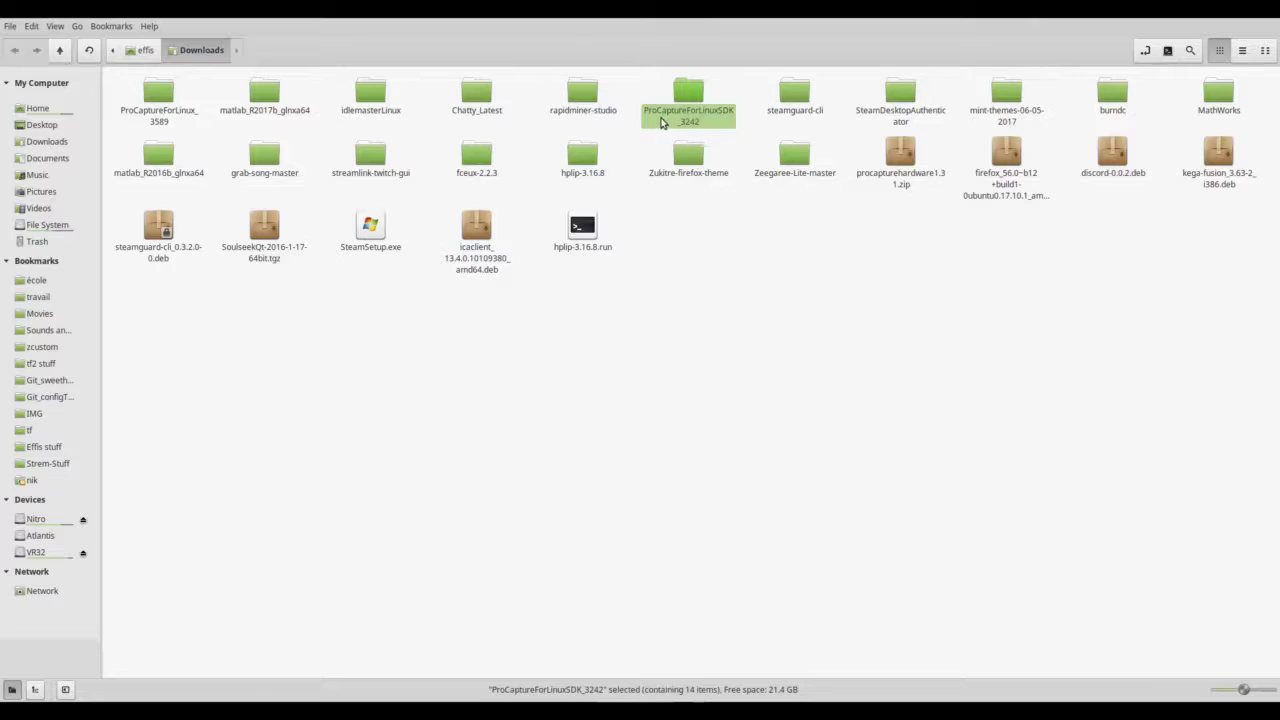
double_click(668, 120)
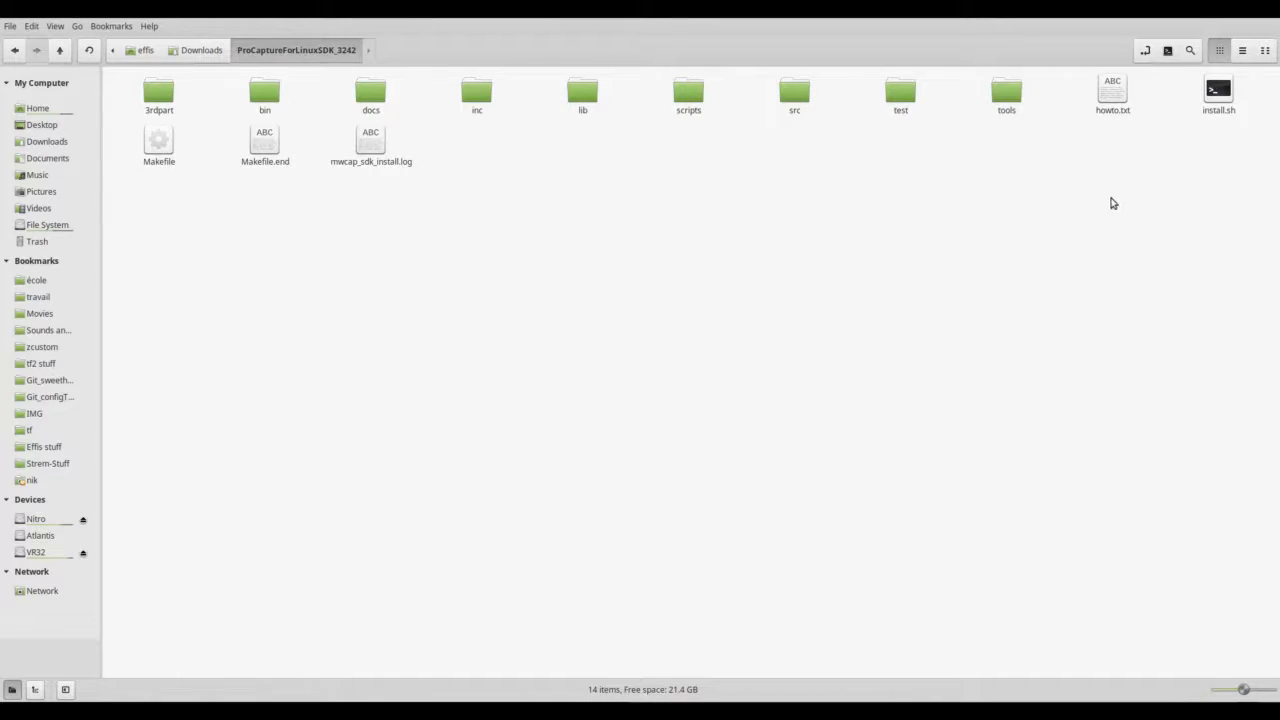
left_click(1218, 100)
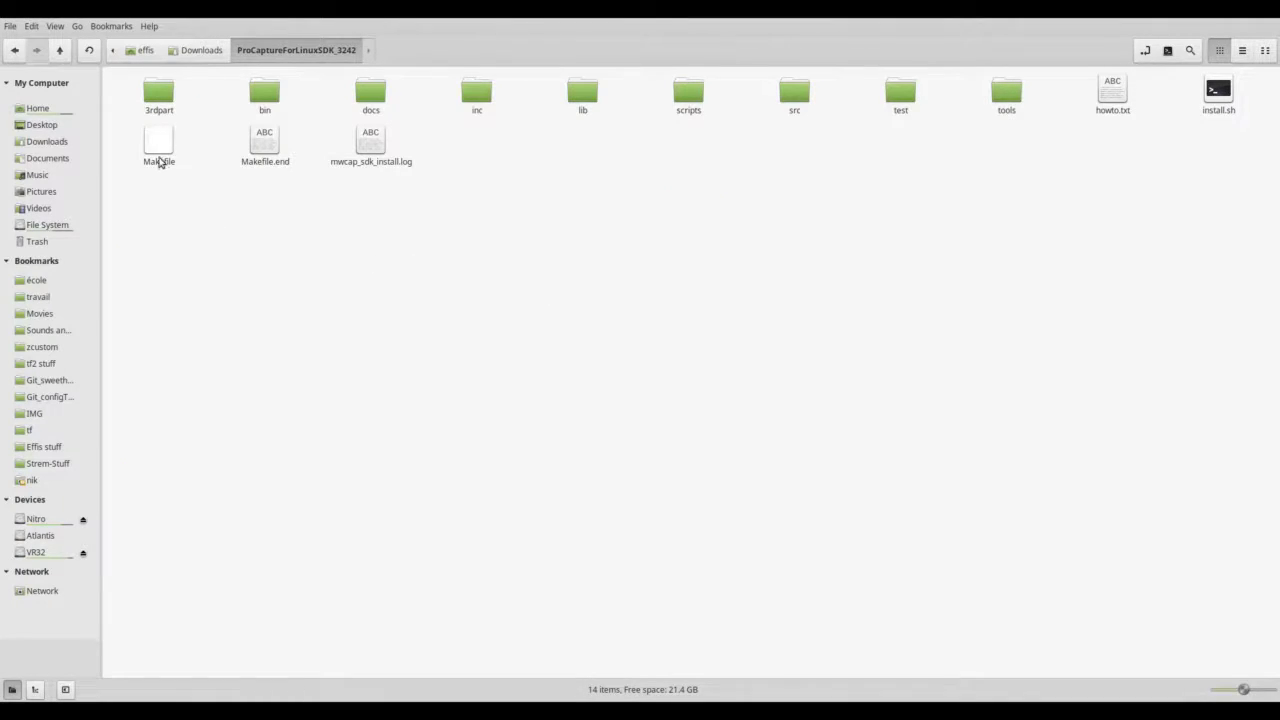
Step: Browse the src/mwcap-video-set sources, then return and open the SDK's bin folder
left_click(161, 152)
left_click(631, 220)
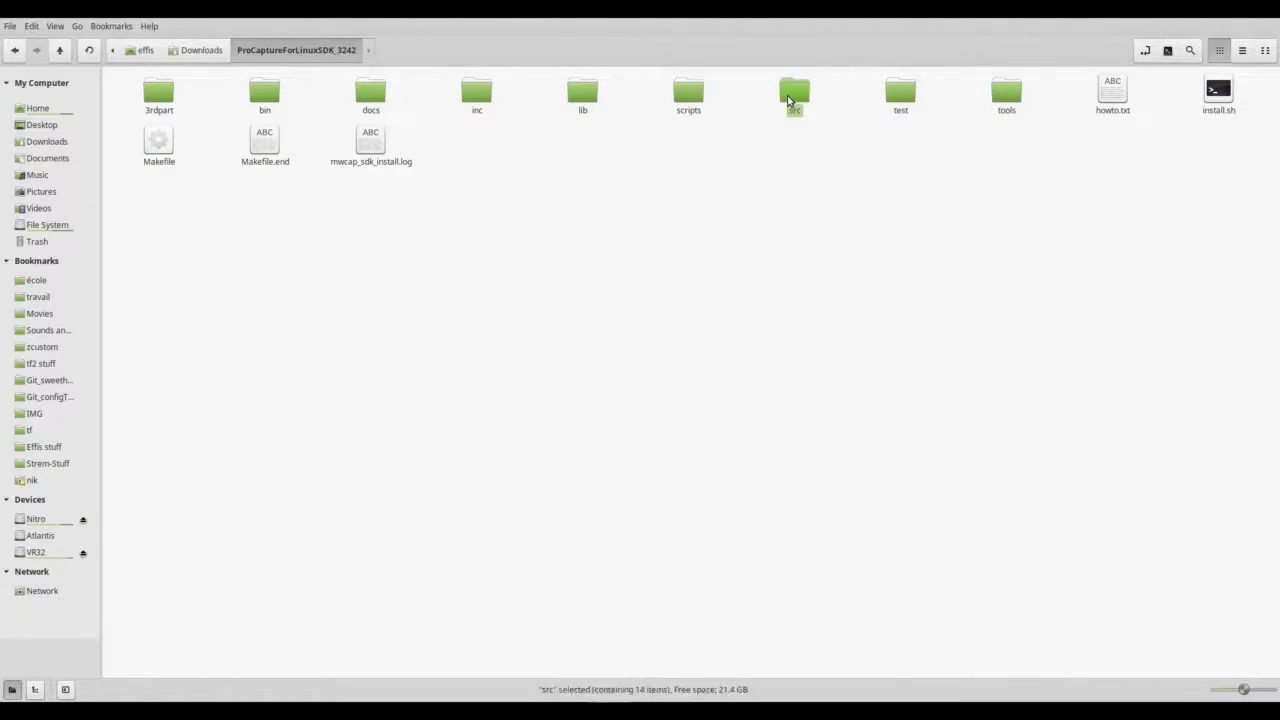
double_click(792, 98)
double_click(375, 163)
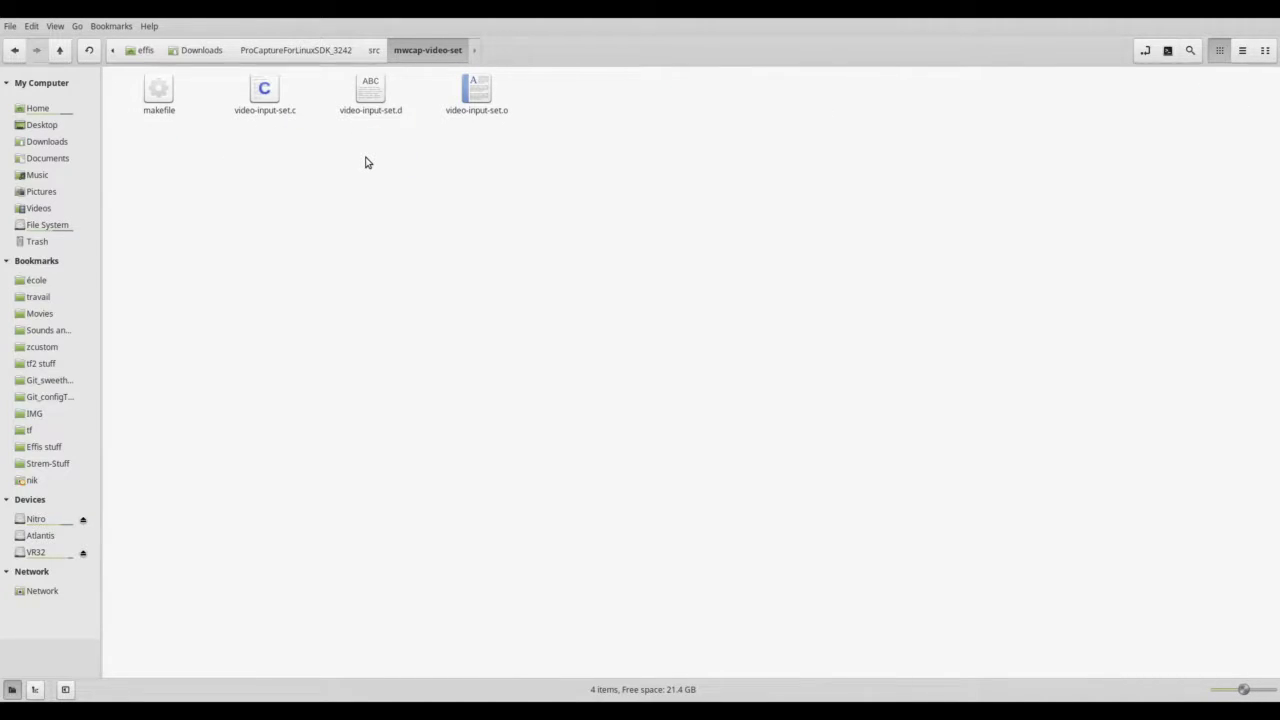
key("BackSpace")
key("BackSpace")
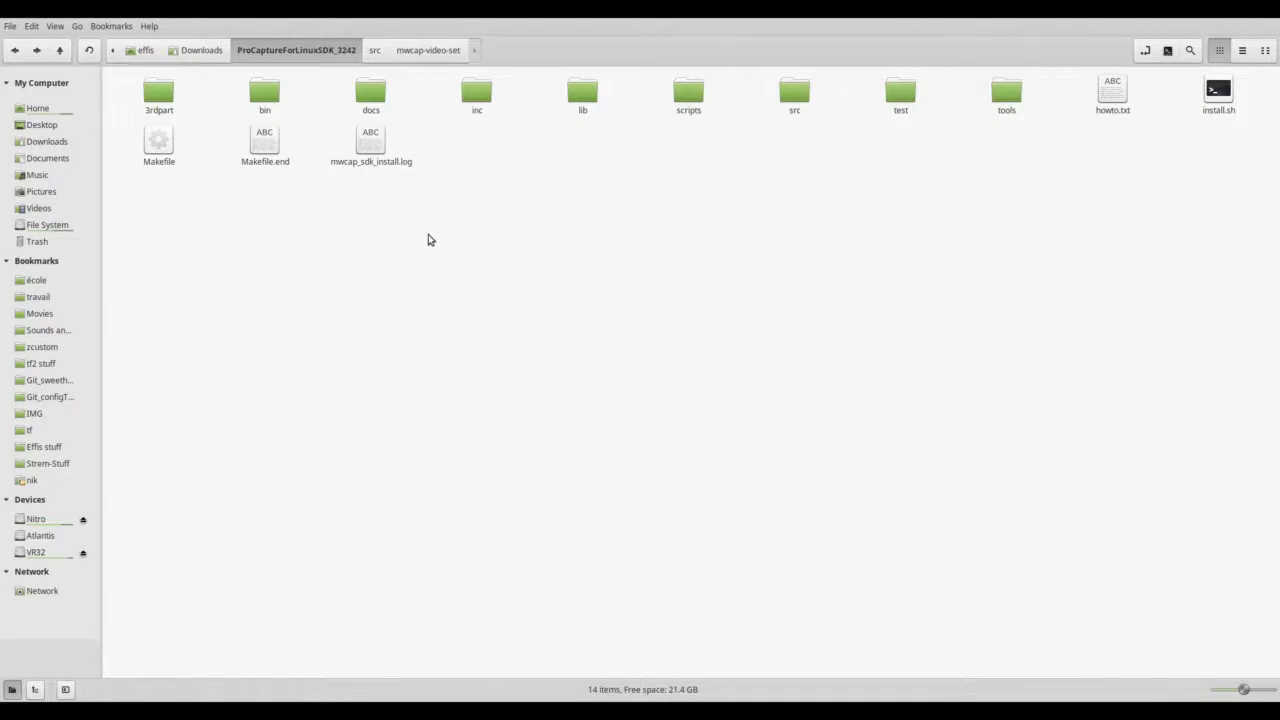
left_click(265, 92)
double_click(265, 94)
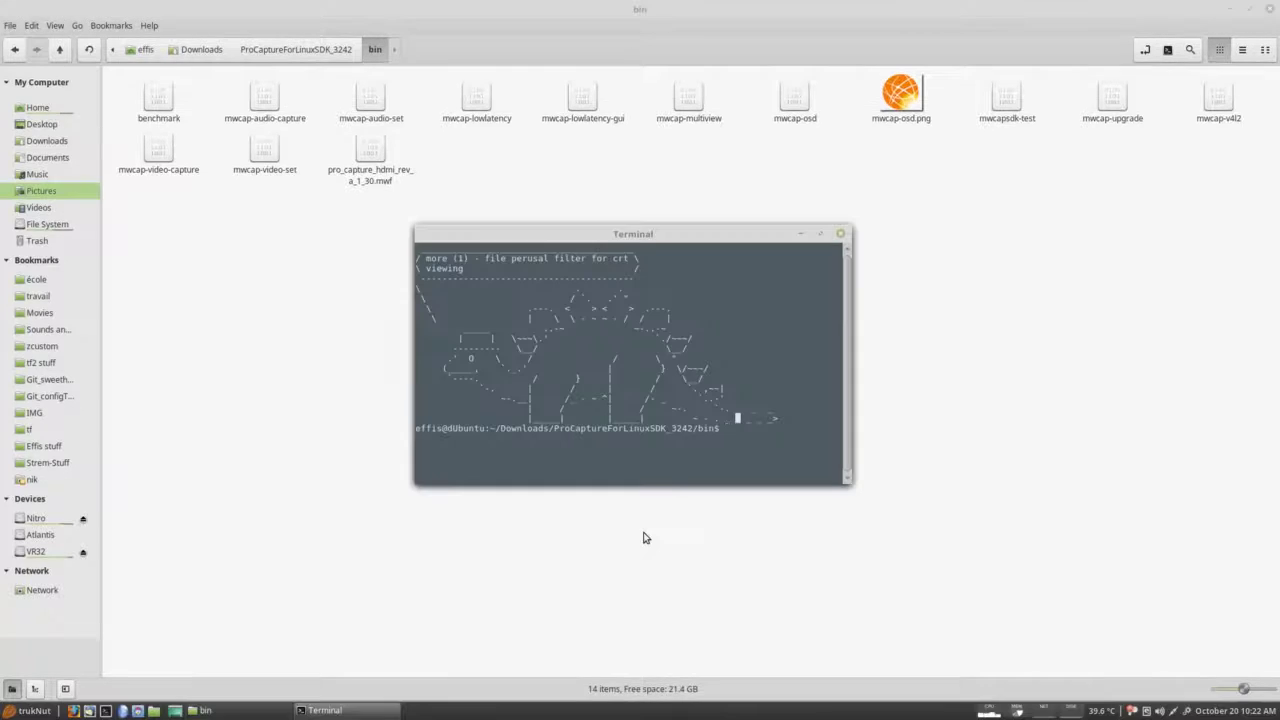
Step: Run mwcap-audio-set and answer 'a' to choose the audio input source
type("mwcap-a")
key("Tab")
type("set")
key("Return")
type("a")
key("Return")
Step: Clear the screen, run mwcap-video-set and answer 'a' for the video input
key("ctrl+l")
type("mwcap-video-set")
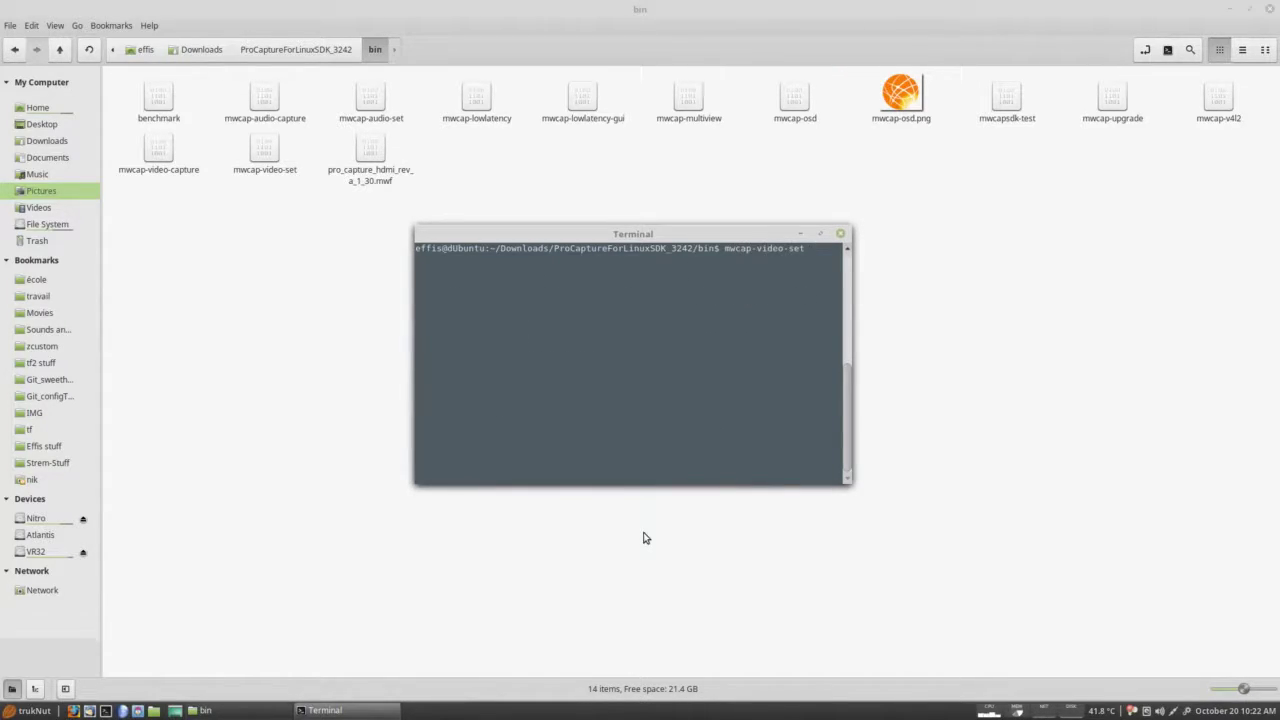
key("Return")
type("a")
key("Return")
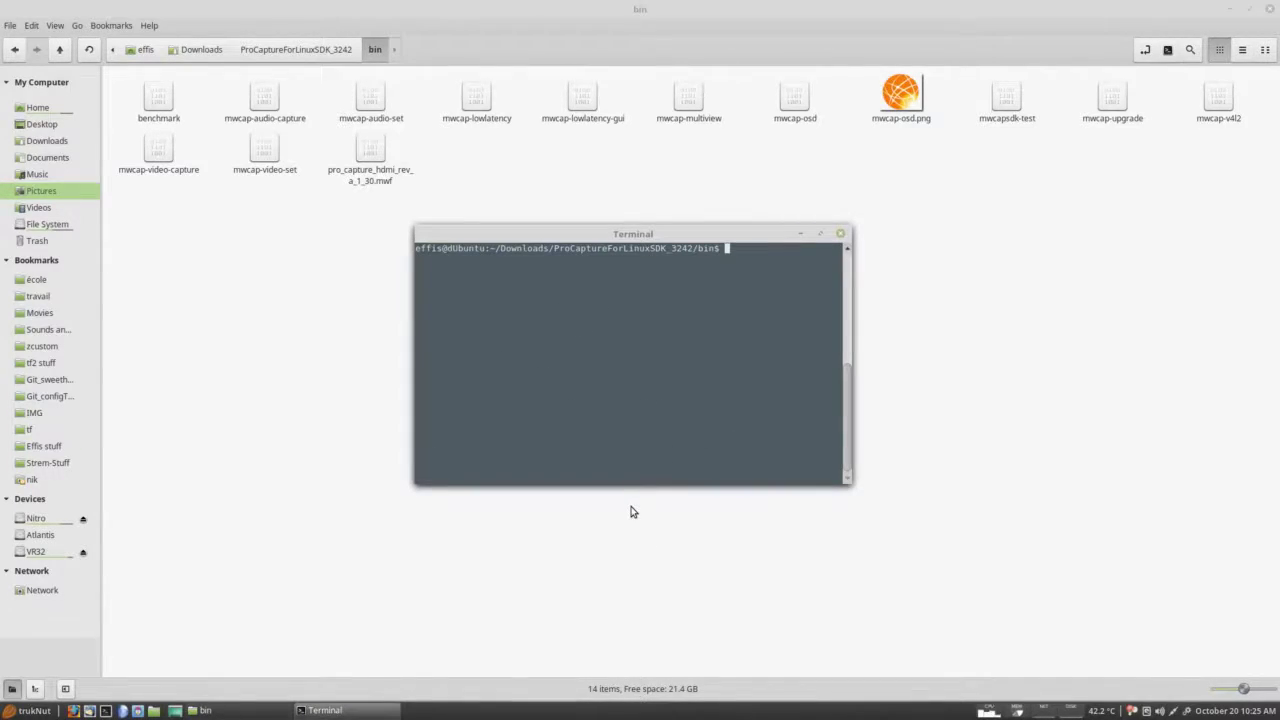
Step: Show mwcap-upgrade's usage help and rerun the mwcap-lowlatency latency test
type("./mwcap-u")
key("Tab")
key("Return")
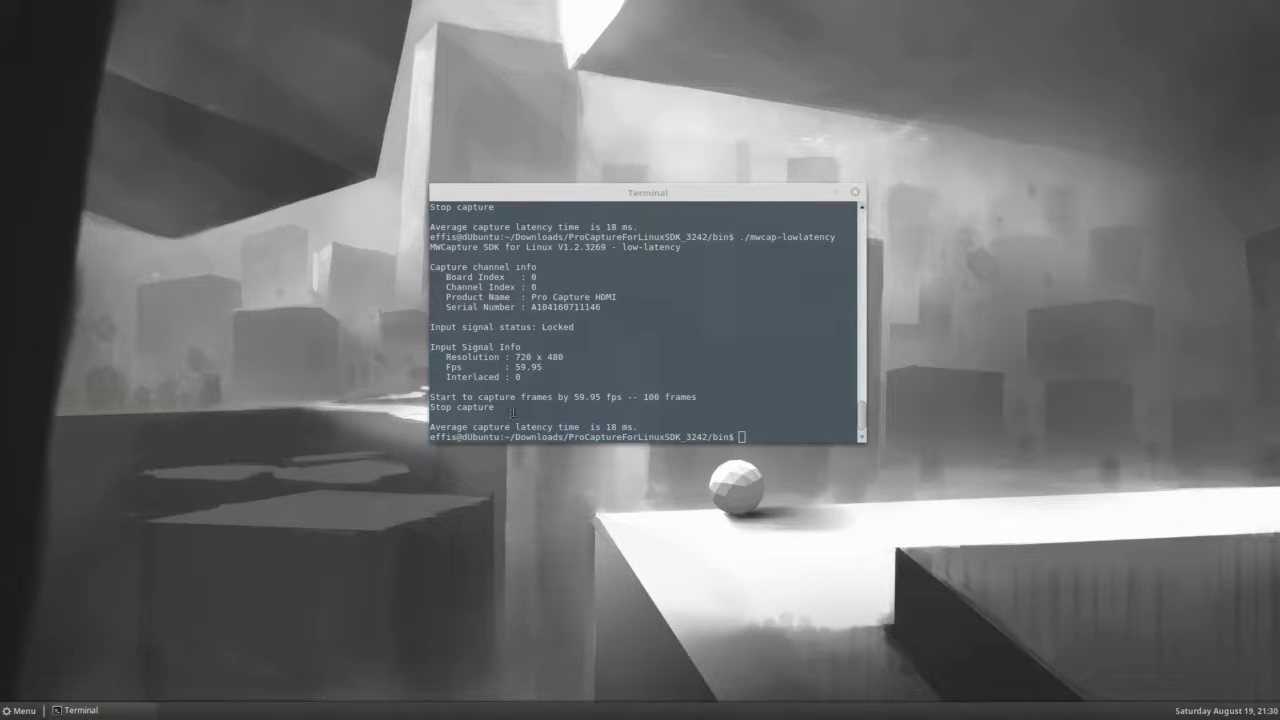
left_click(512, 413)
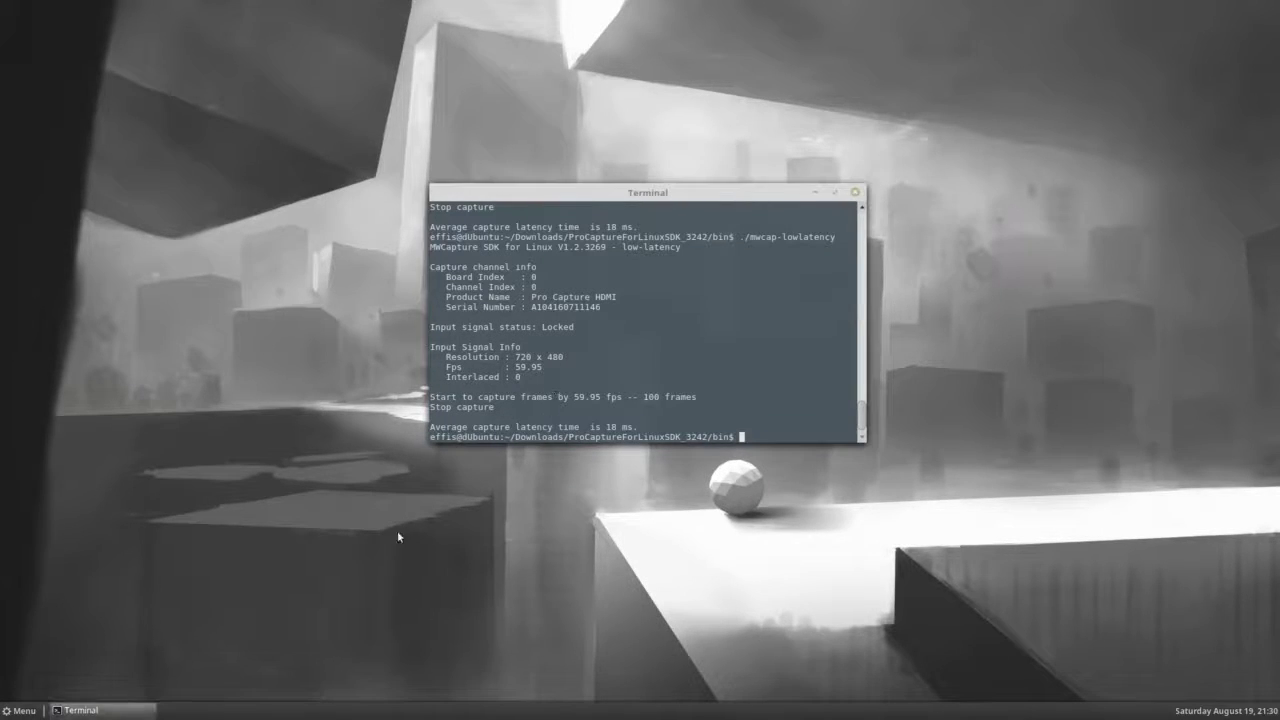
key("Up")
key("Return")
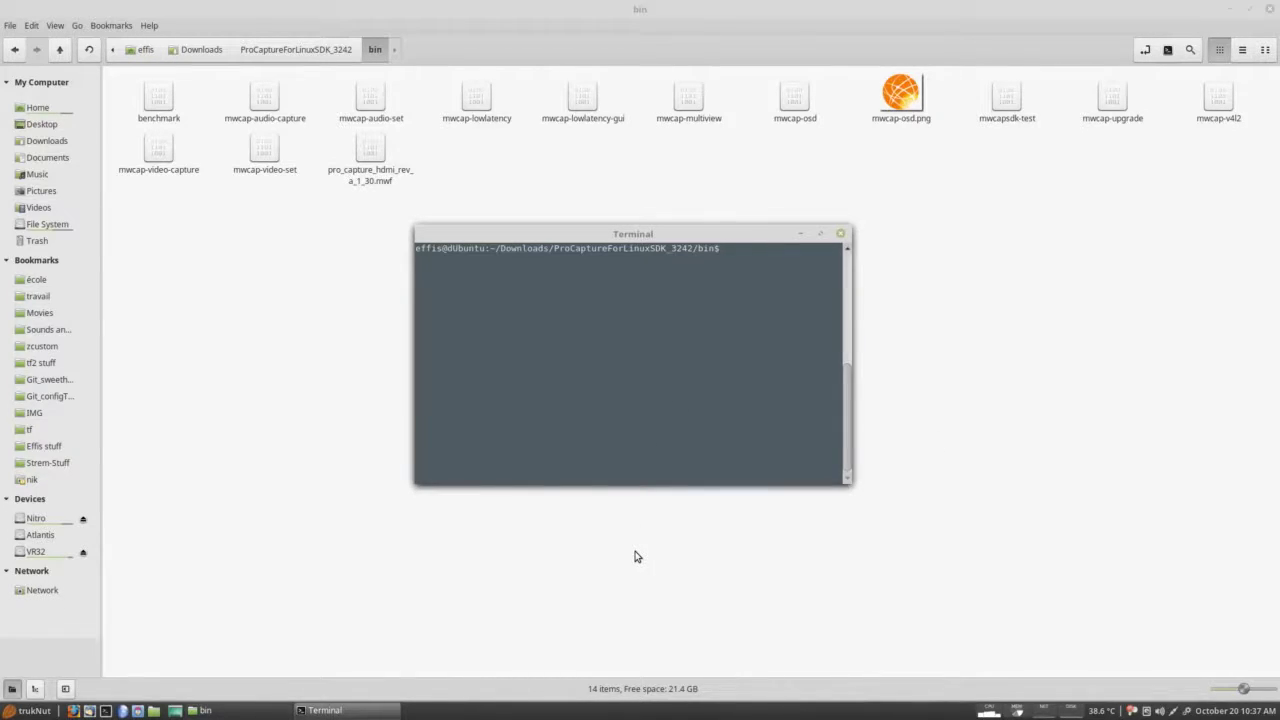
Step: Start mwcap-v4l2 capture on /dev/video1 at 1024x768
type("mwcap")
key("Up")
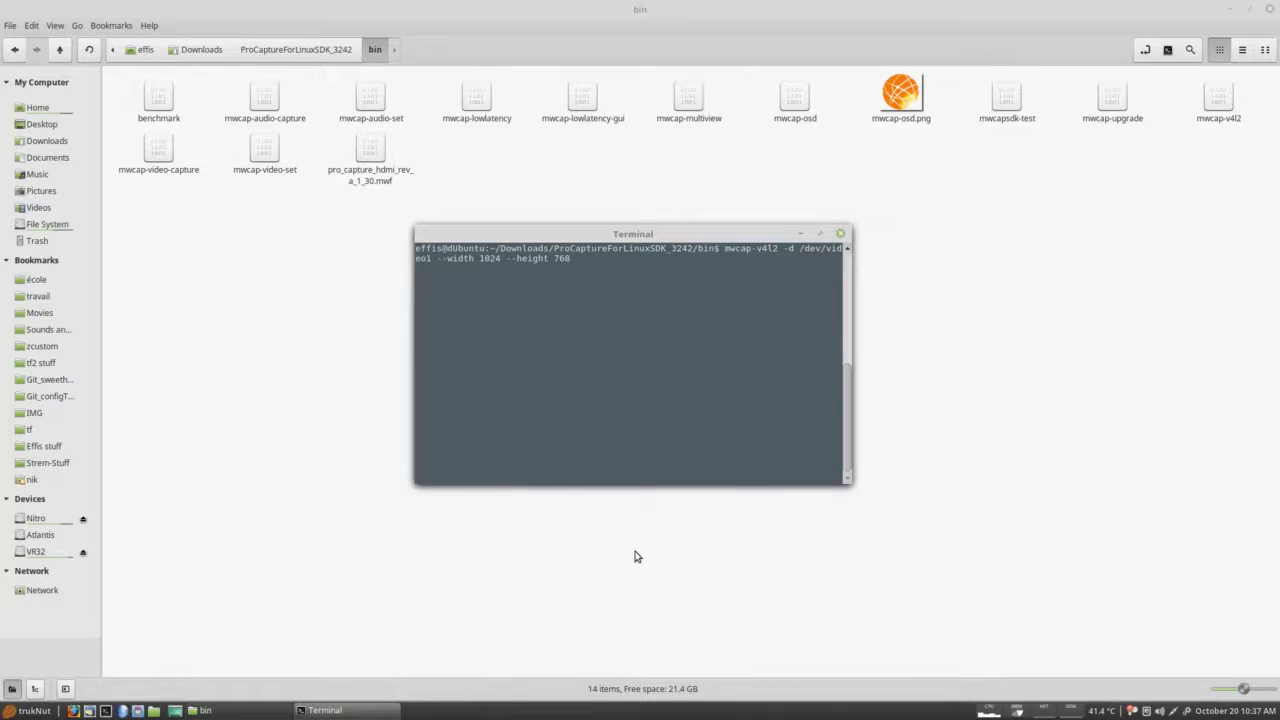
key("Return")
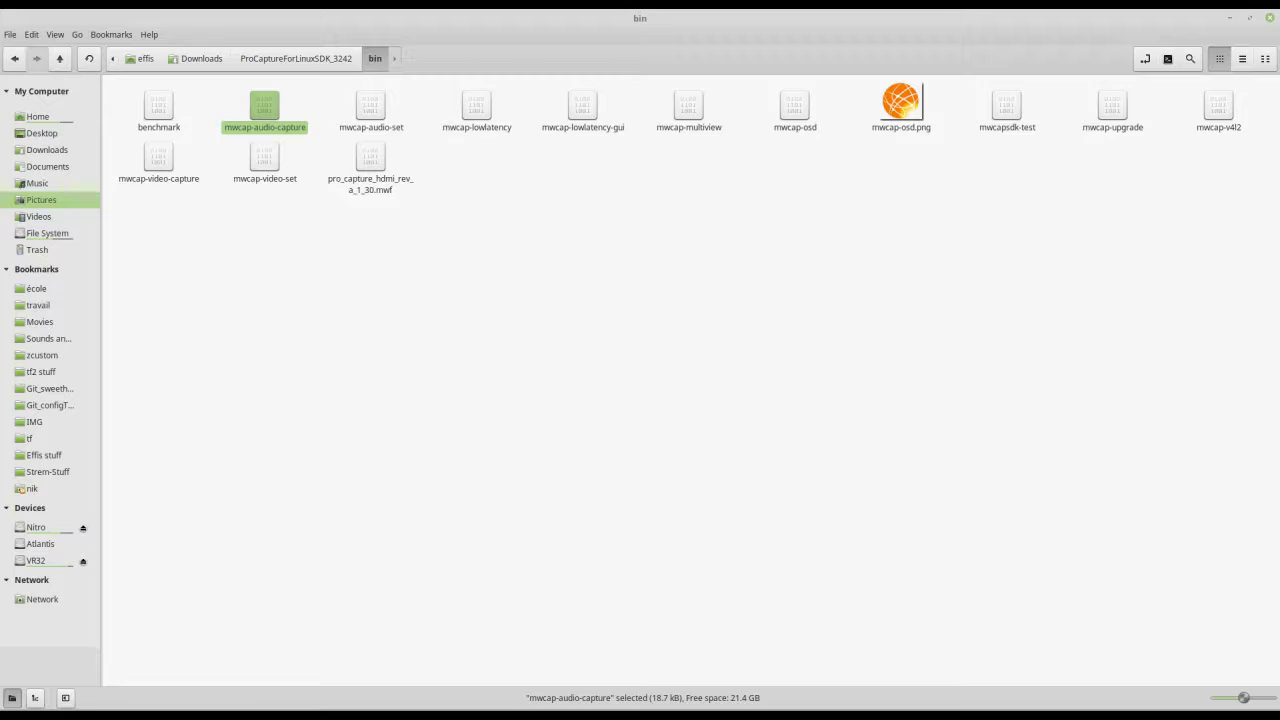
Step: Point out the mwcap-audio-set, mwcap-v4l2 and mwcap-video-set links in /usr/local/bin
left_click(158, 160)
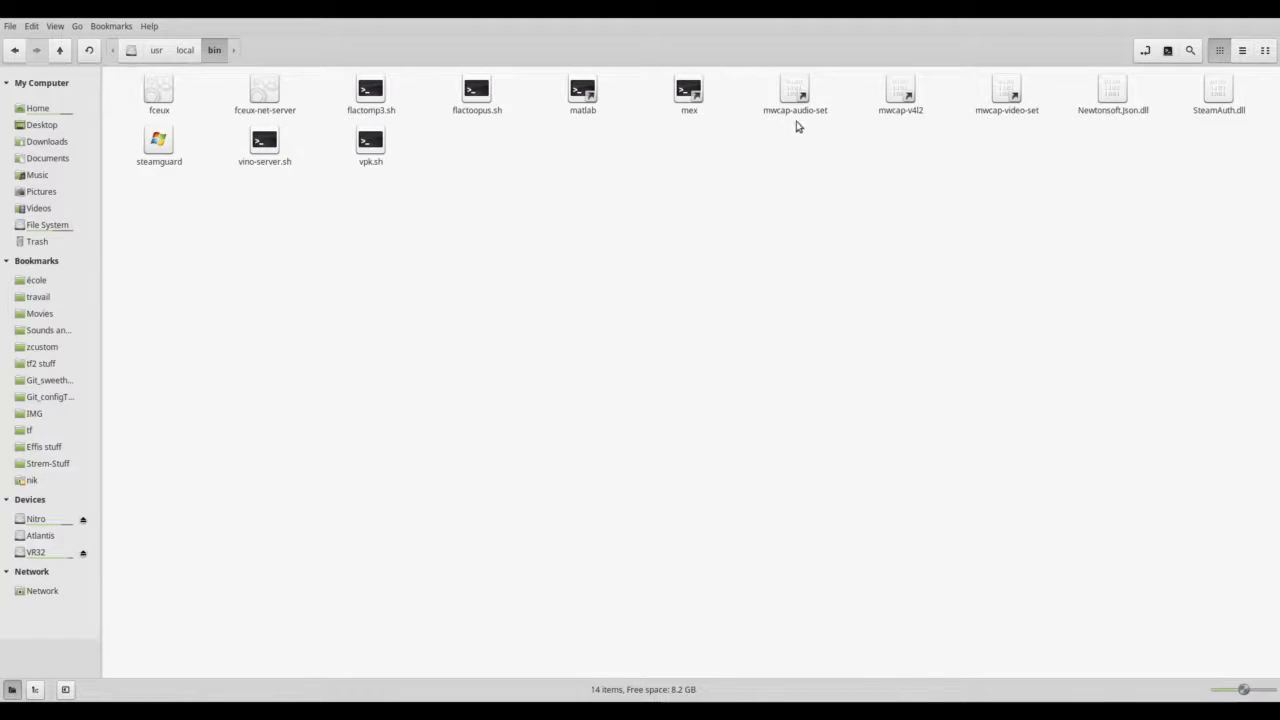
left_click(805, 118)
left_click(905, 112)
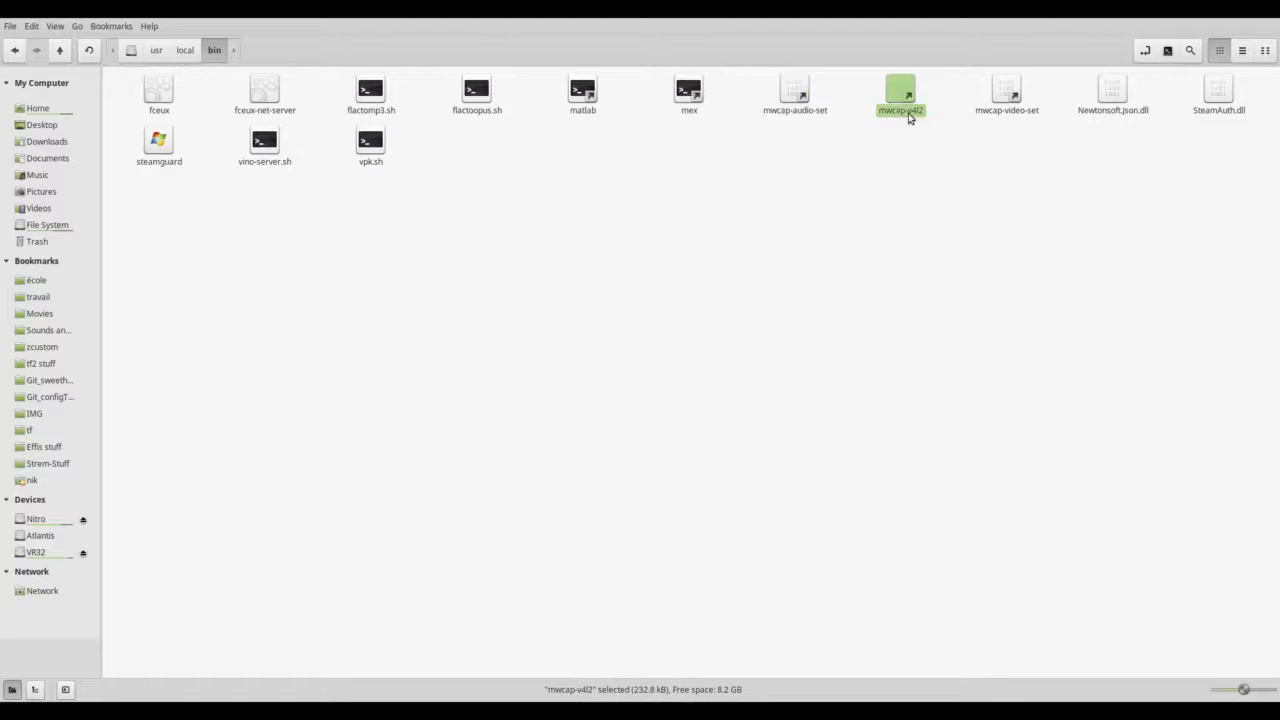
left_click(1010, 117)
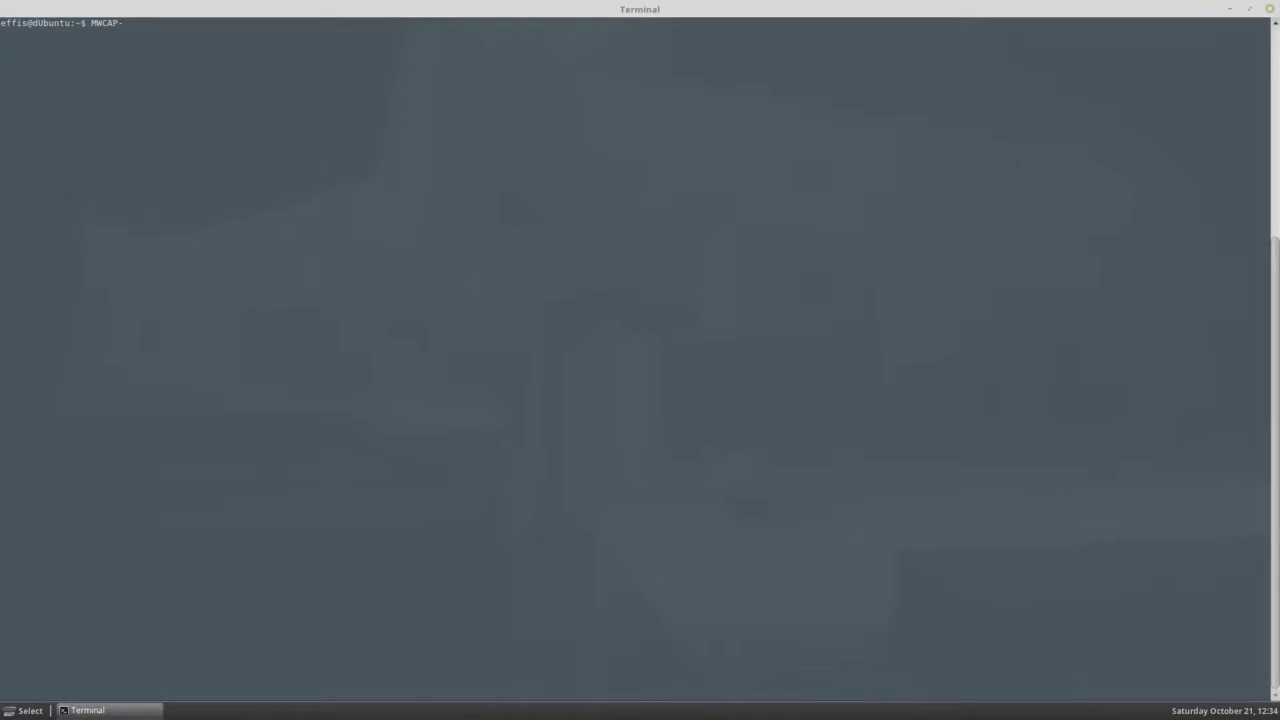
Step: Run the MWCAP-info alias to print the Pro Capture card's device information
type("info")
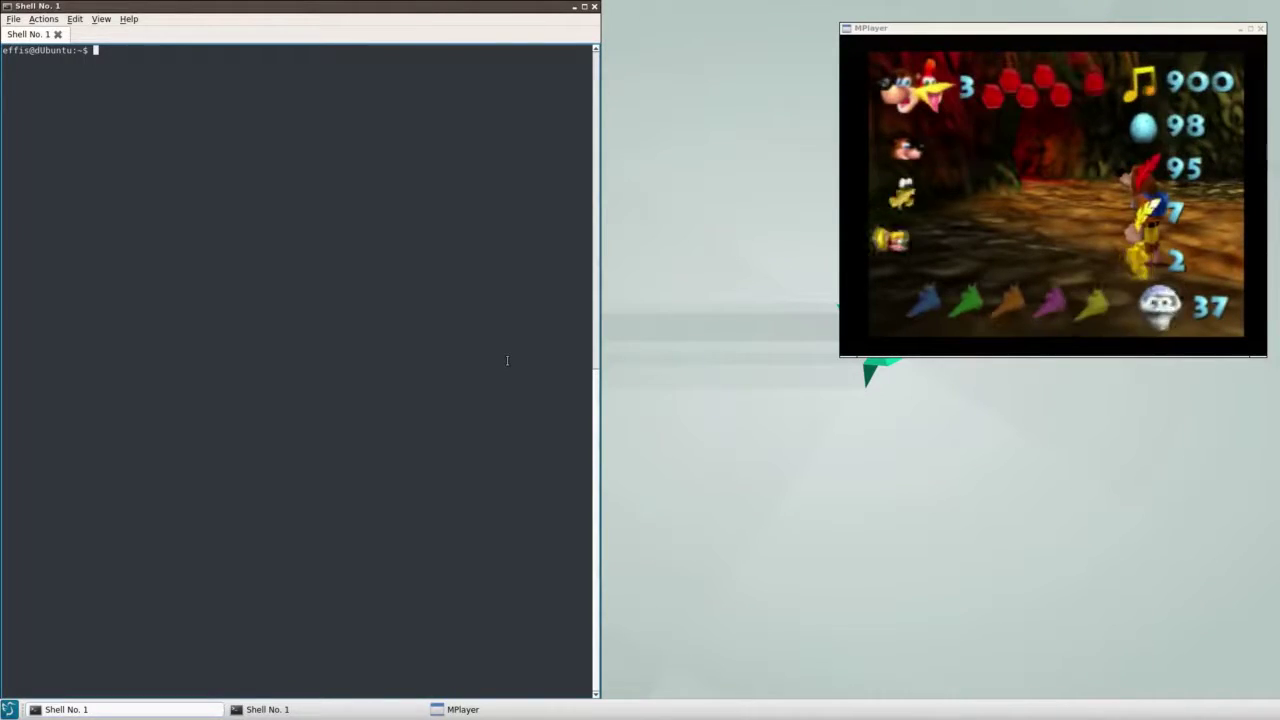
Step: Run MWCAP-deinterlace-weave and MWCAP-lowlatency-on to set weave deinterlacing and low-latency output
type("MWCAP-")
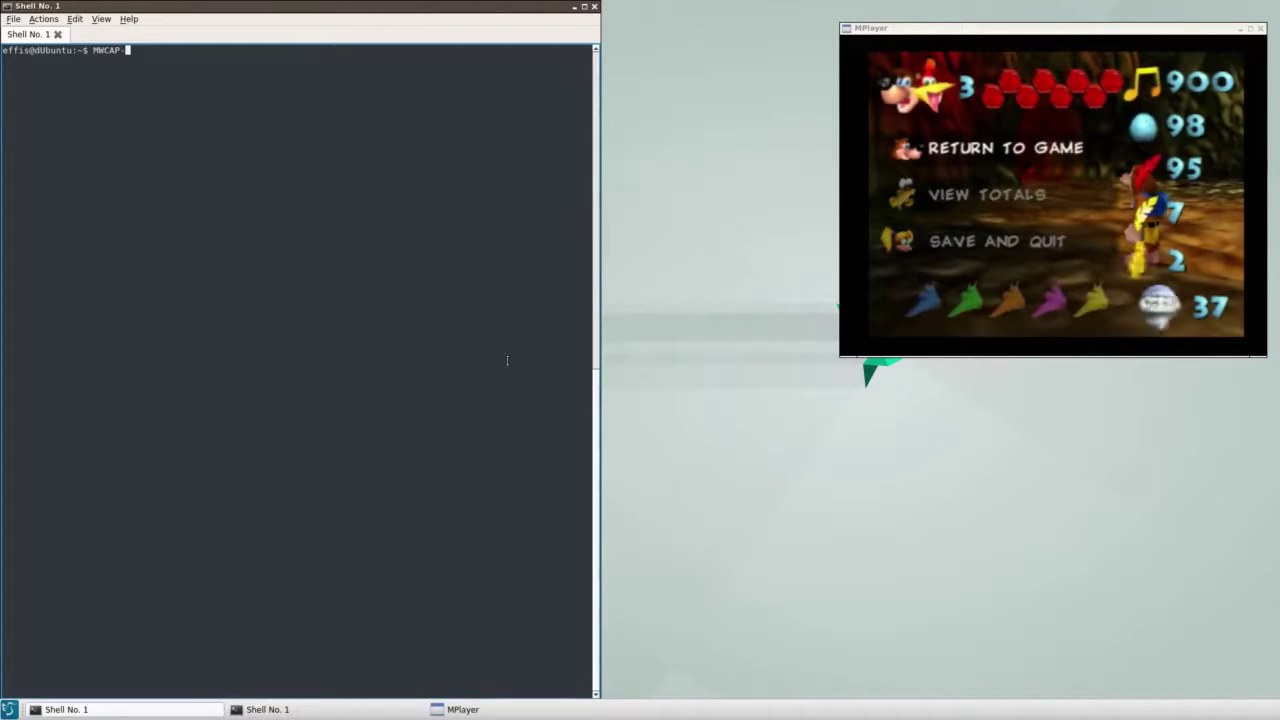
type("deinterlace-weave")
key("Return")
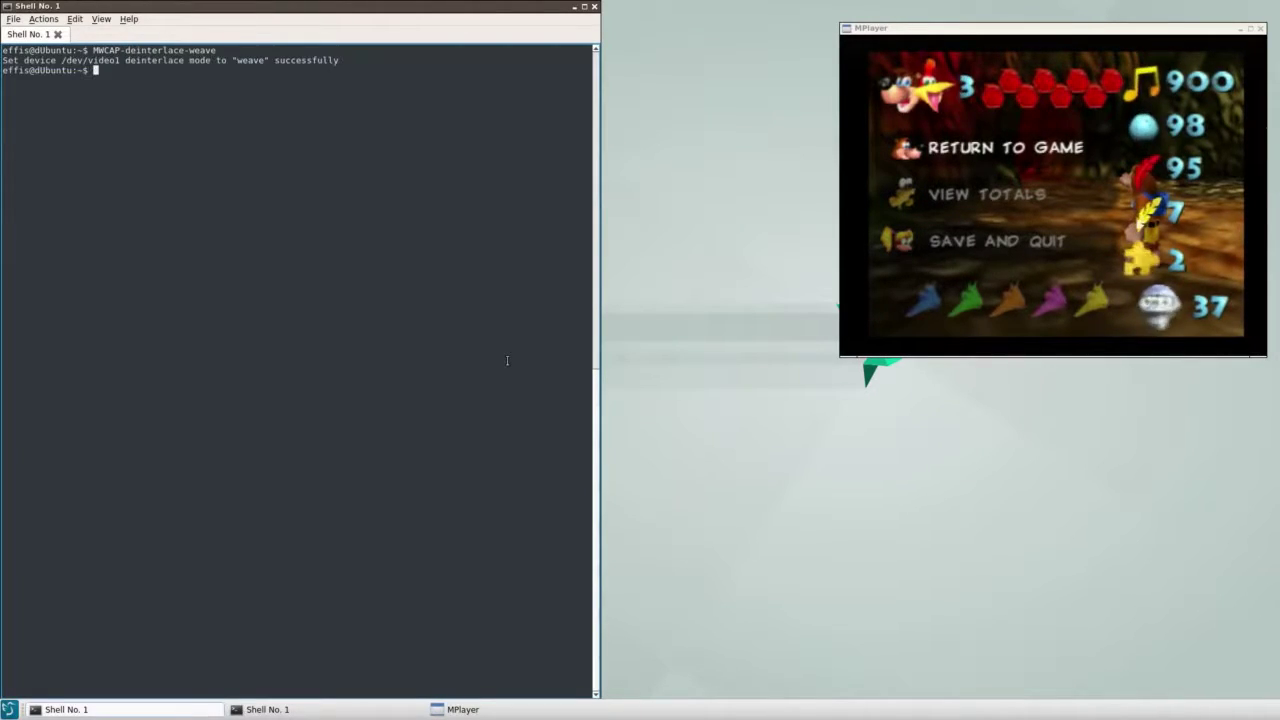
type("M")
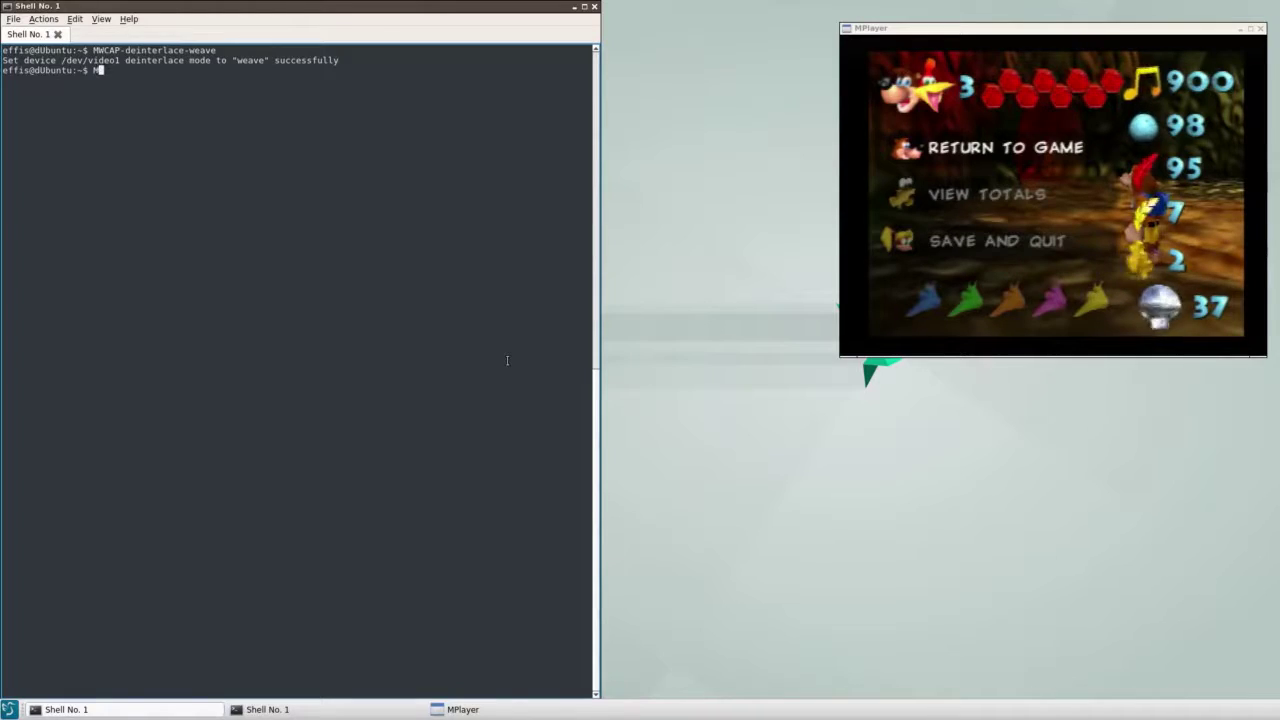
type("WCAP-l")
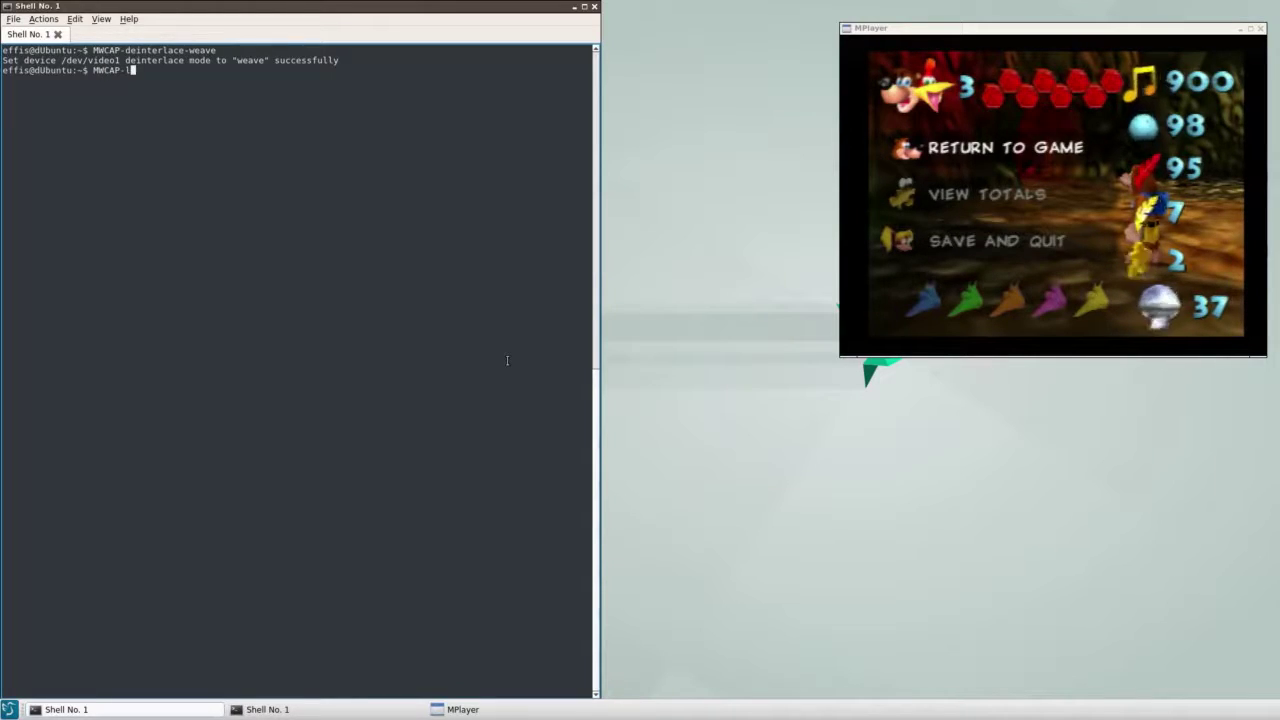
type("owlatency-on")
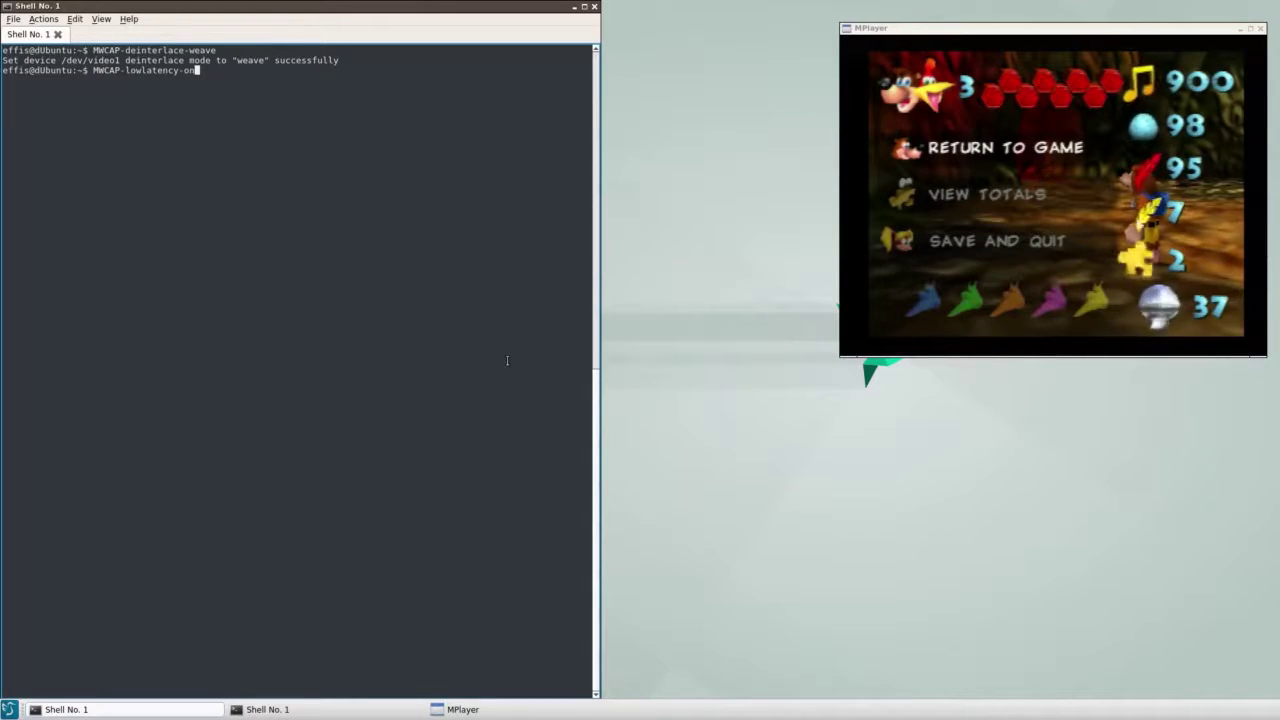
key("Return")
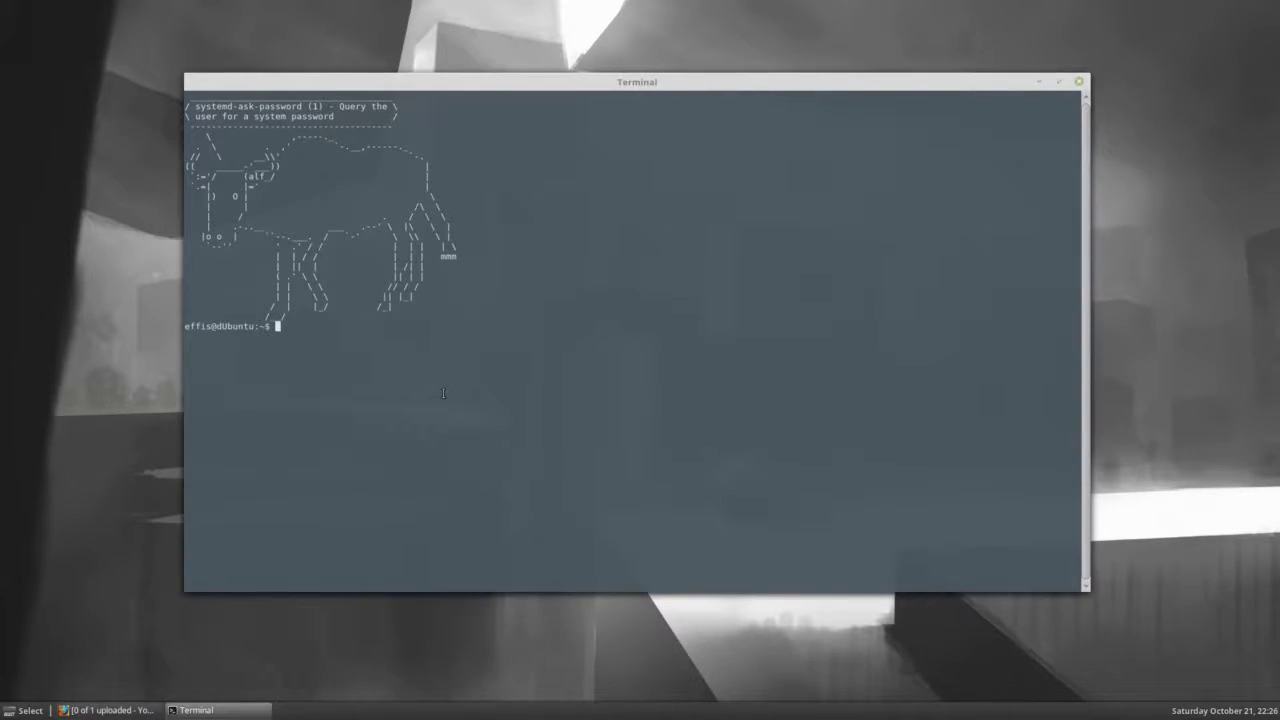
Step: List the MWCAP-preview- command completions with Tab
type("MWCAP-preview-")
key("Tab")
key("Tab")
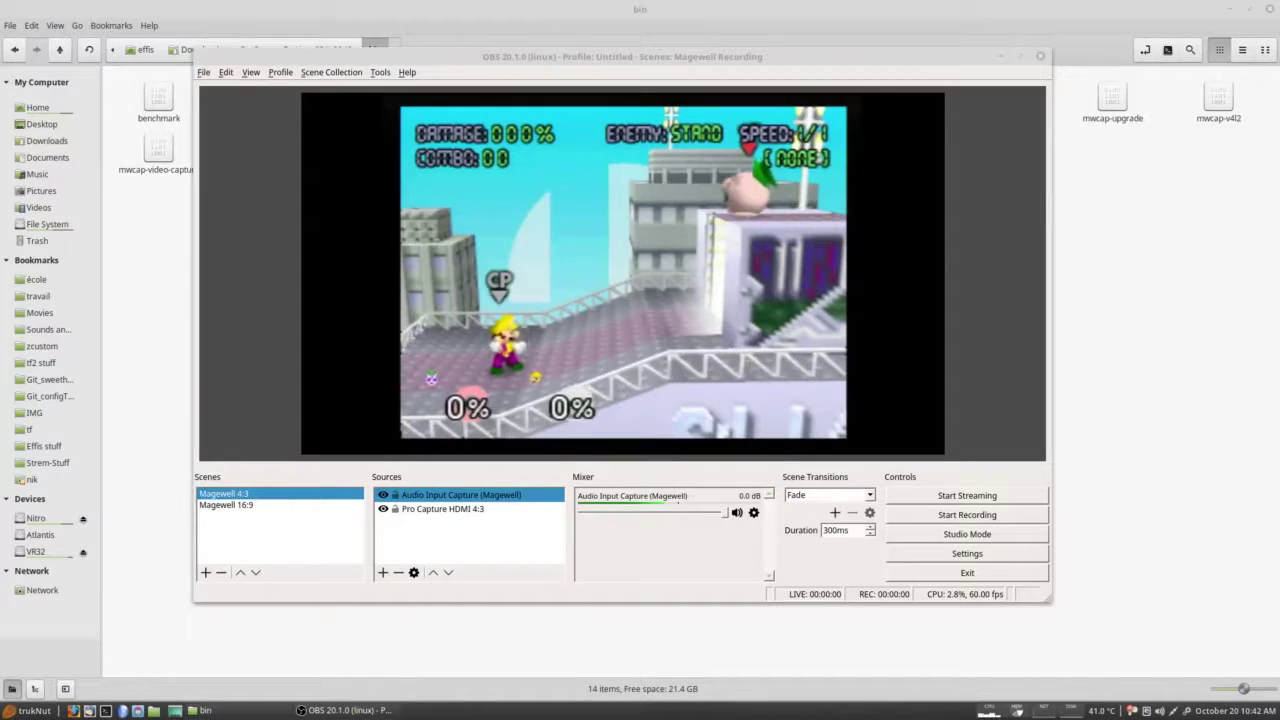
Step: Set Pro Capture HDMI 4:3's deinterlacing to Yadif 2x from its context menu
left_click(416, 509)
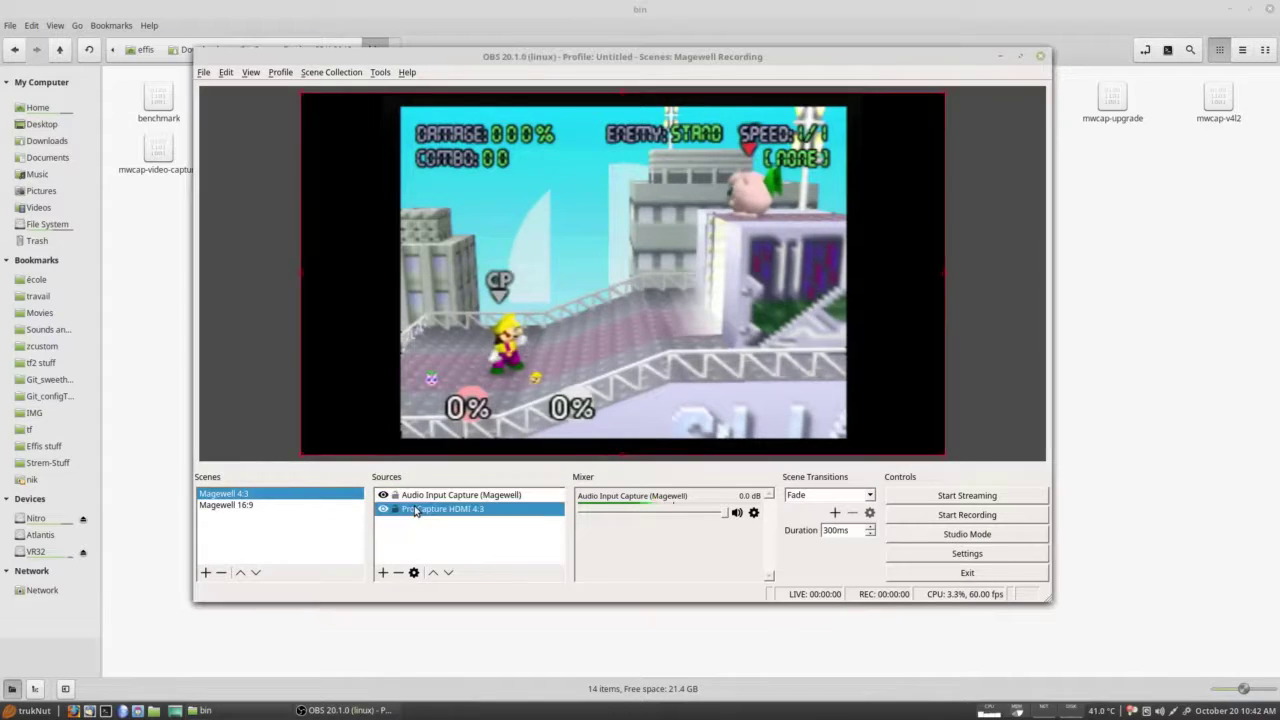
right_click(424, 510)
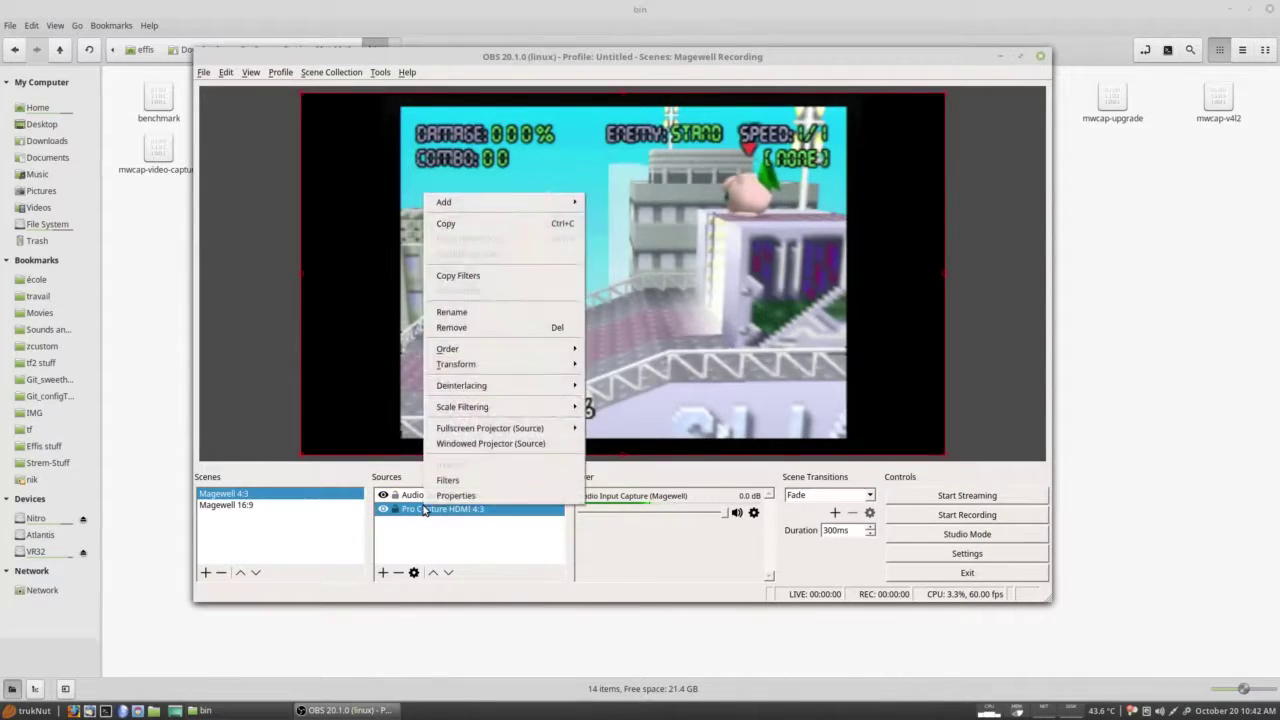
mouse_move(565, 386)
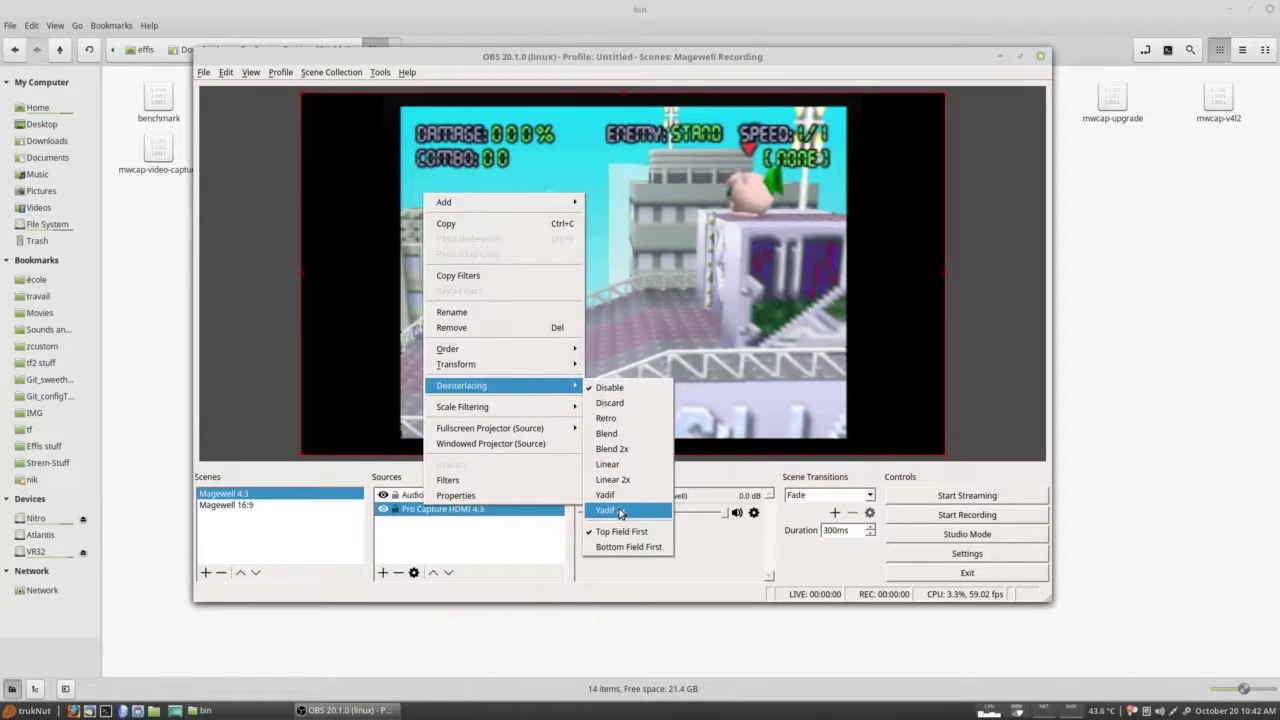
left_click(619, 510)
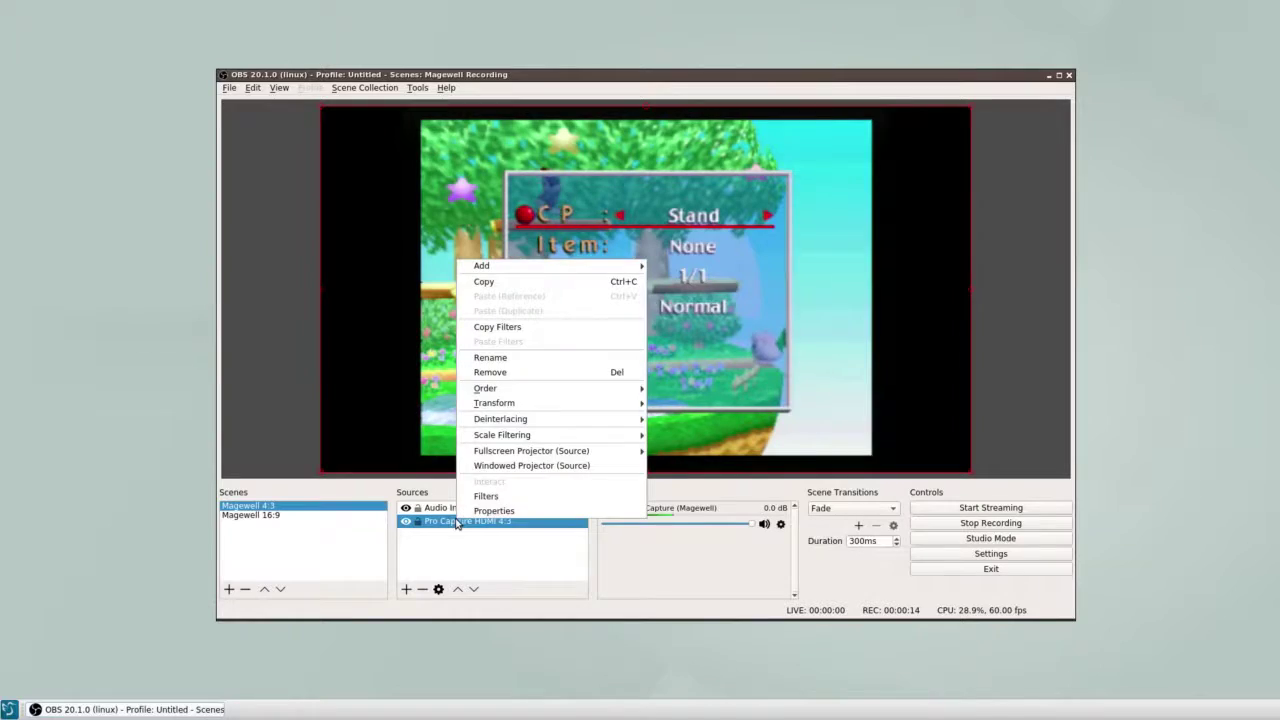
Step: Change the Pro Capture HDMI 4:3 capture resolution to 640x480 in its properties
left_click(443, 506)
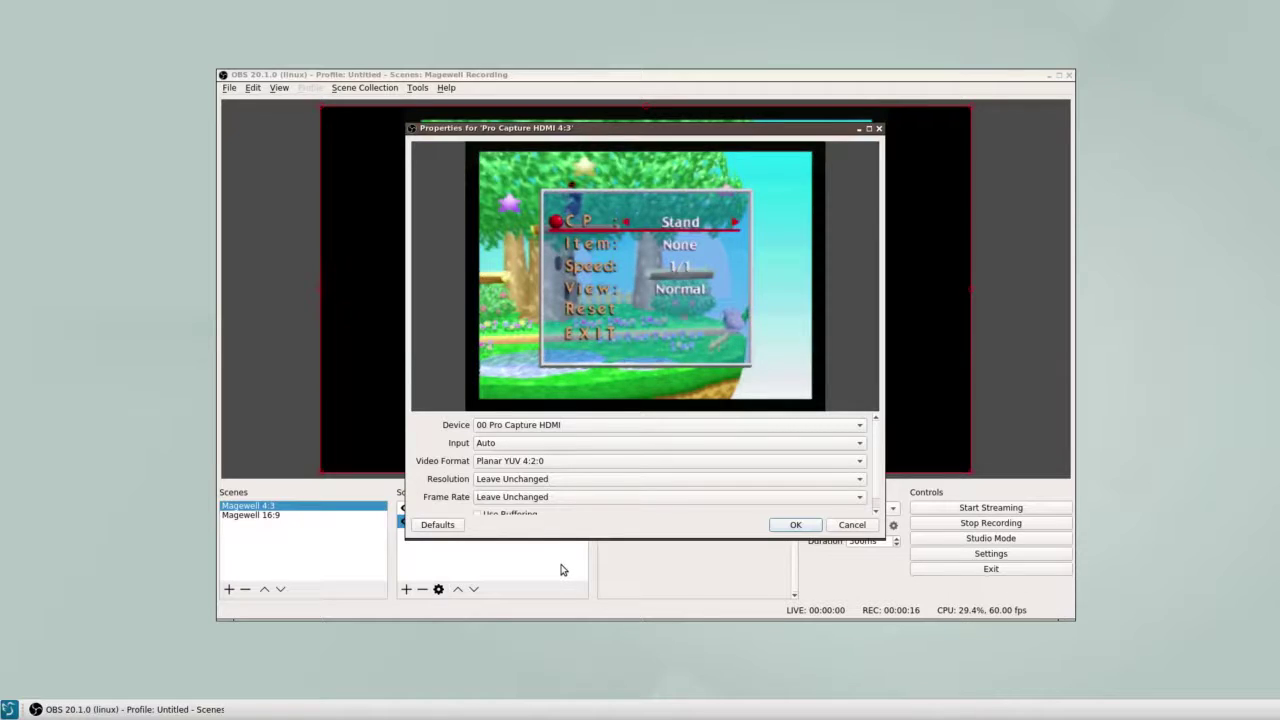
left_click(537, 479)
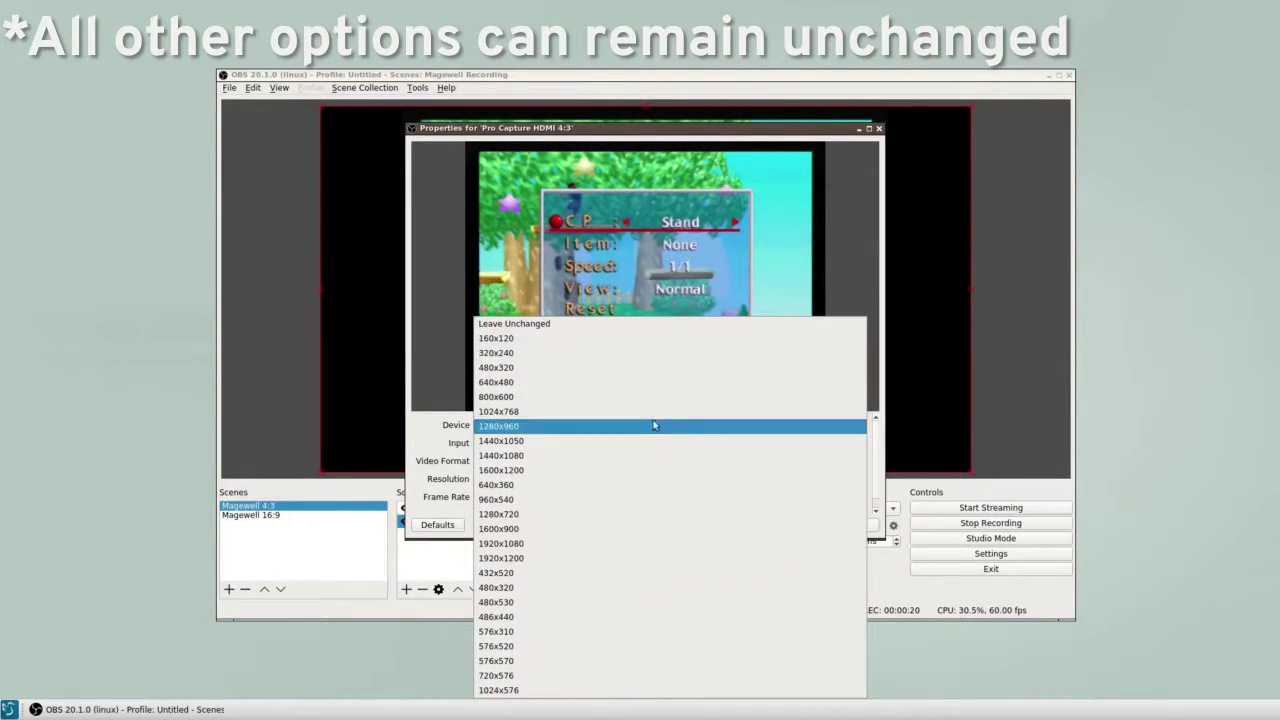
left_click(607, 383)
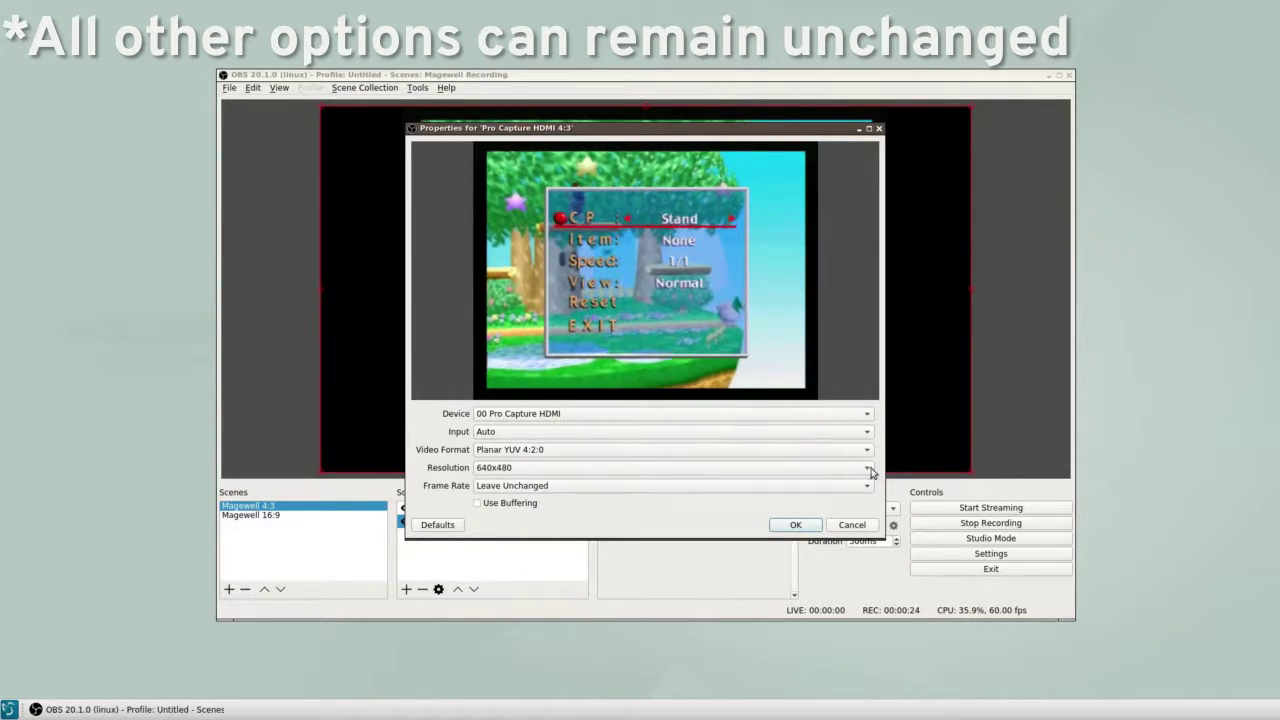
left_click(795, 525)
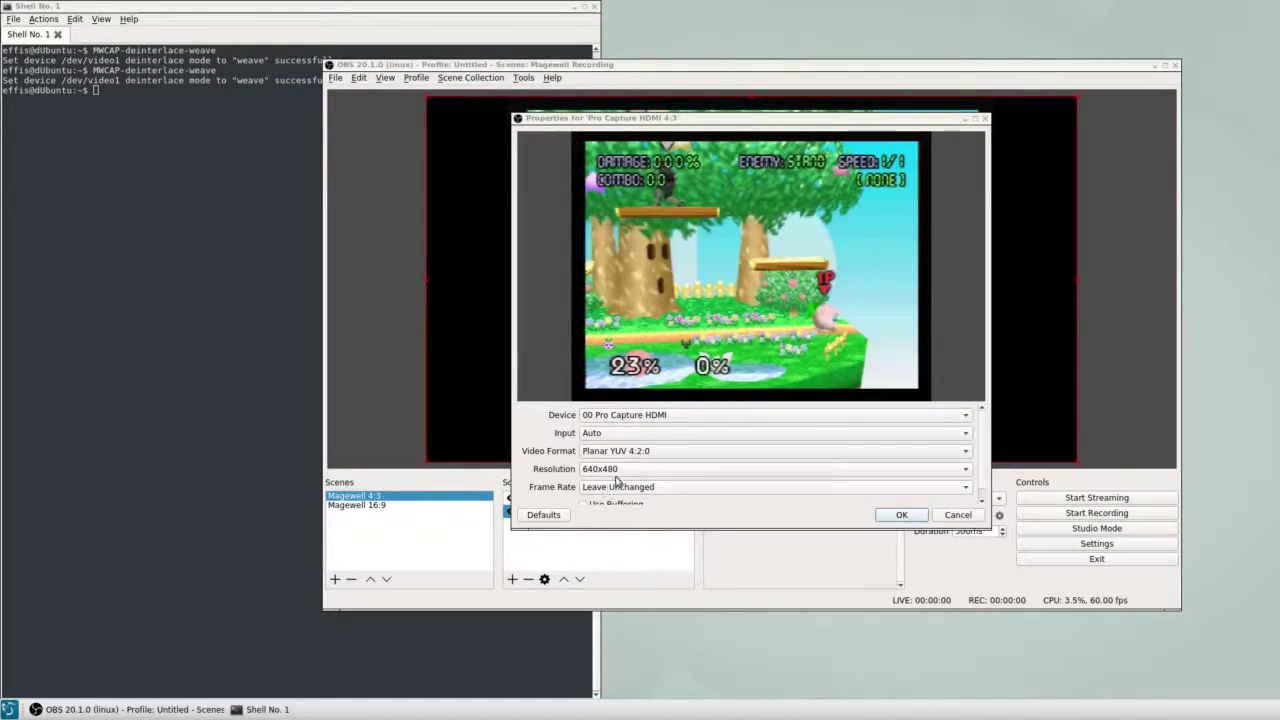
Step: Run MWCAP-info and highlight the locked 720x480i input resolution in its output
left_click(618, 484)
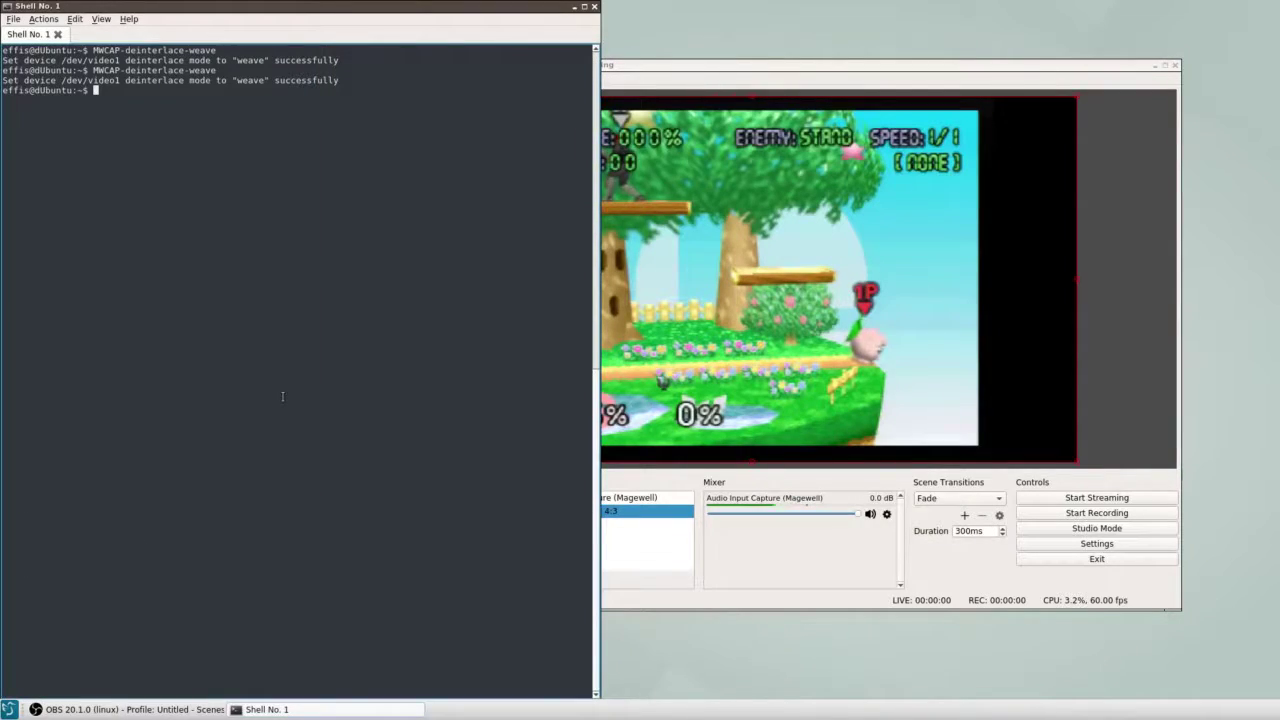
type("info")
key("Return")
scroll(328, 373, "up", 5)
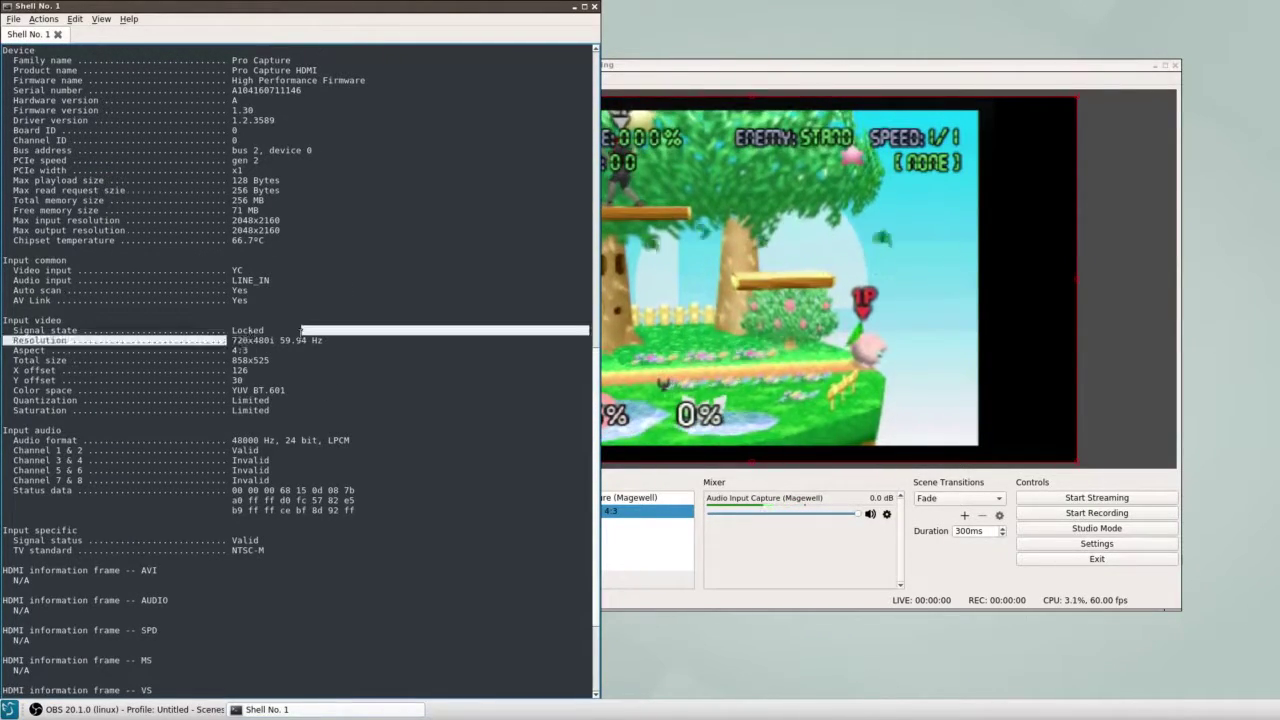
left_click_drag(229, 340, 283, 340)
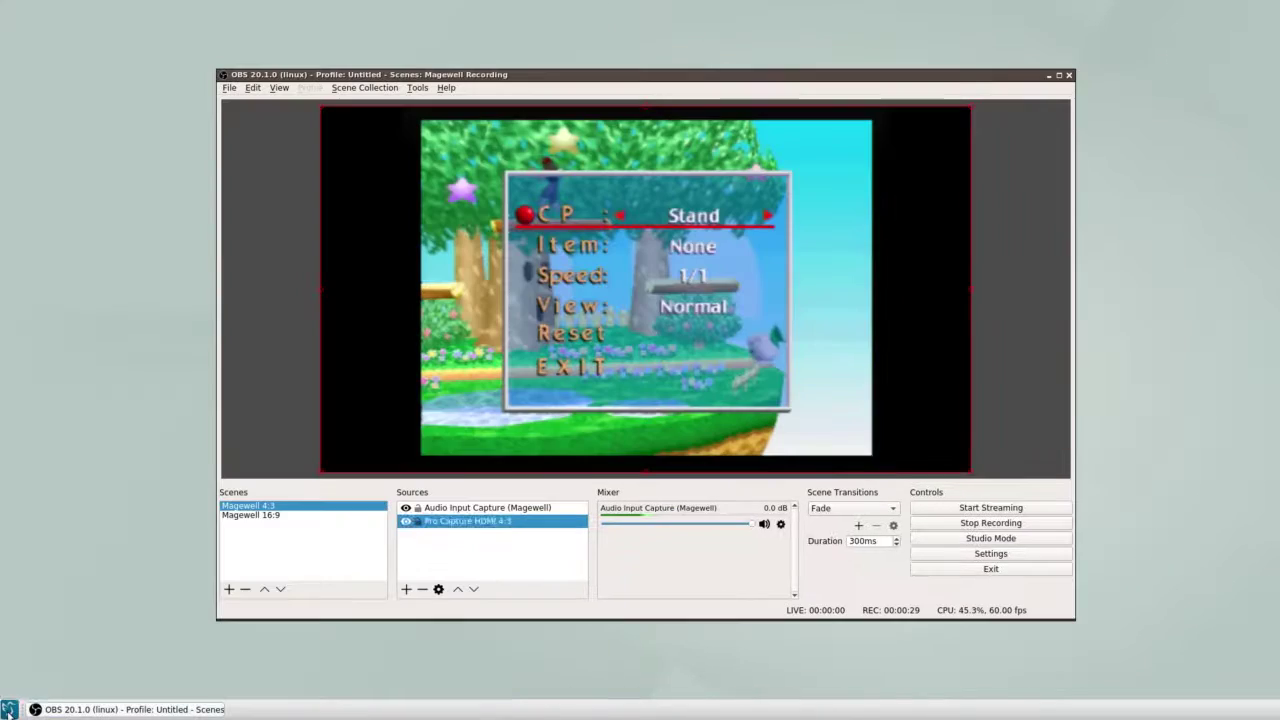
Step: Run MWCAP-deinterlace-weave in a new terminal to set /dev/video1 to weave, then centre OBS
left_click(8, 709)
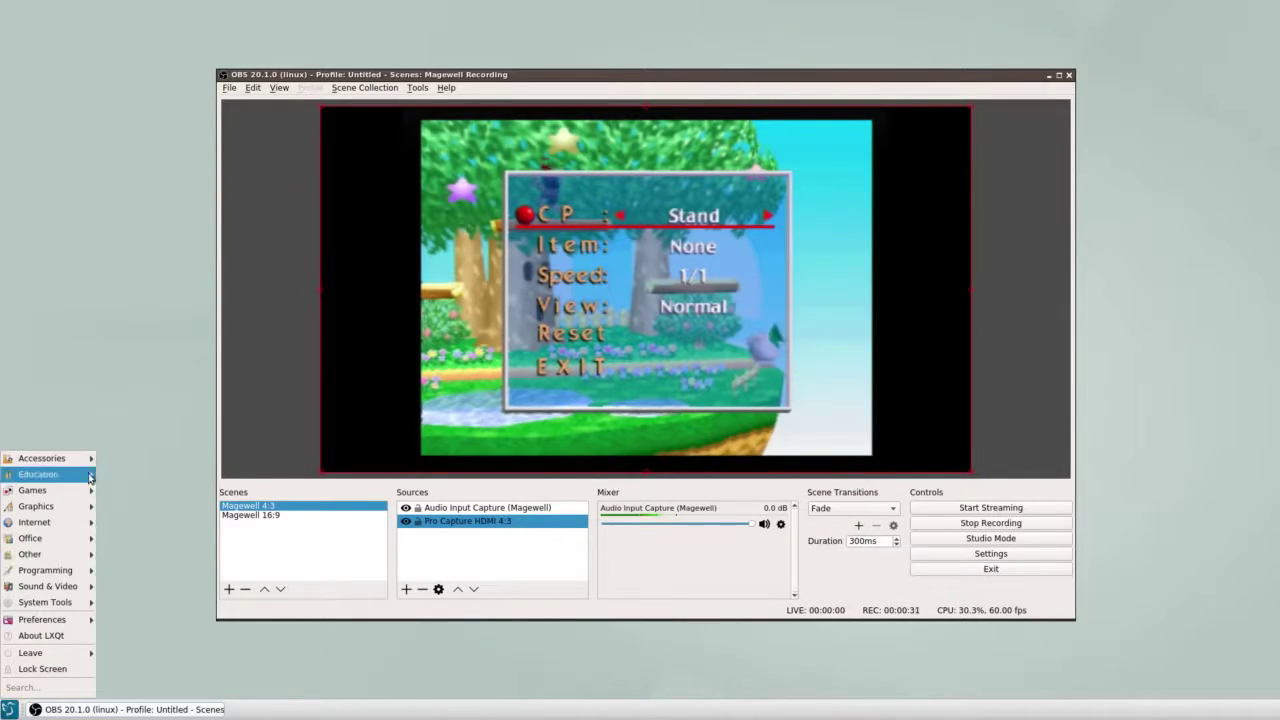
mouse_move(60, 603)
left_click(117, 594)
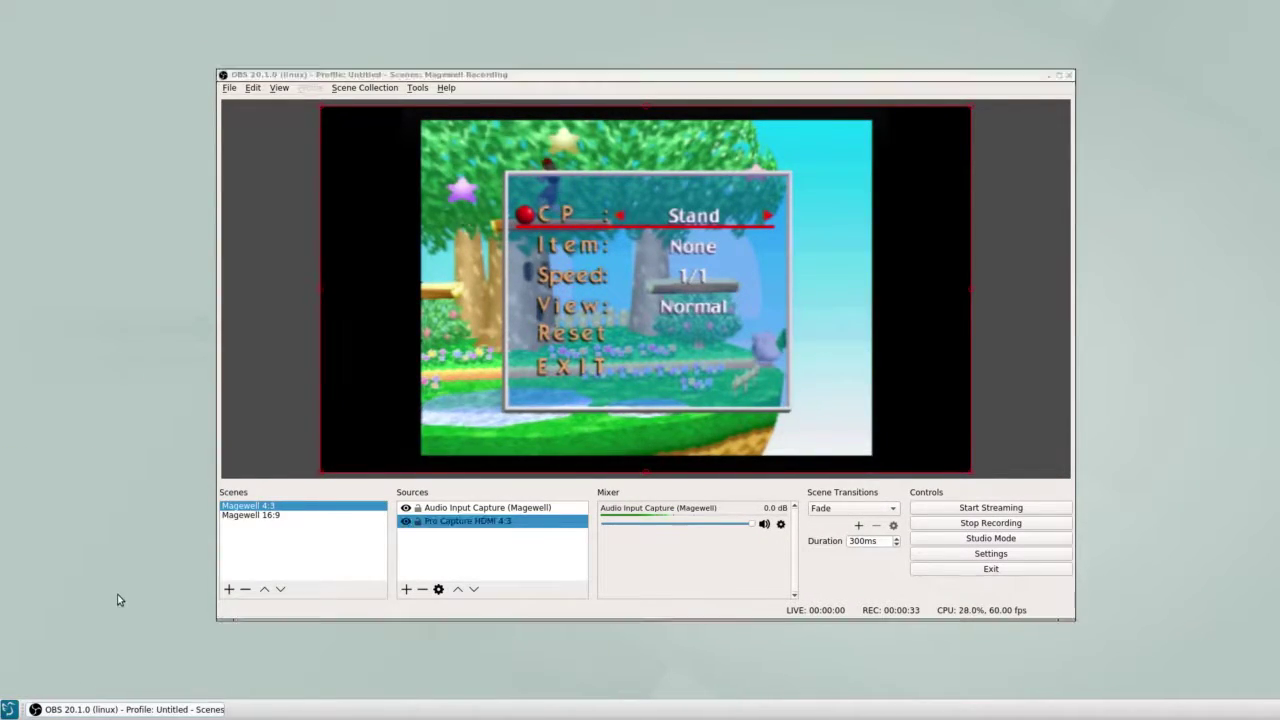
type("Mw")
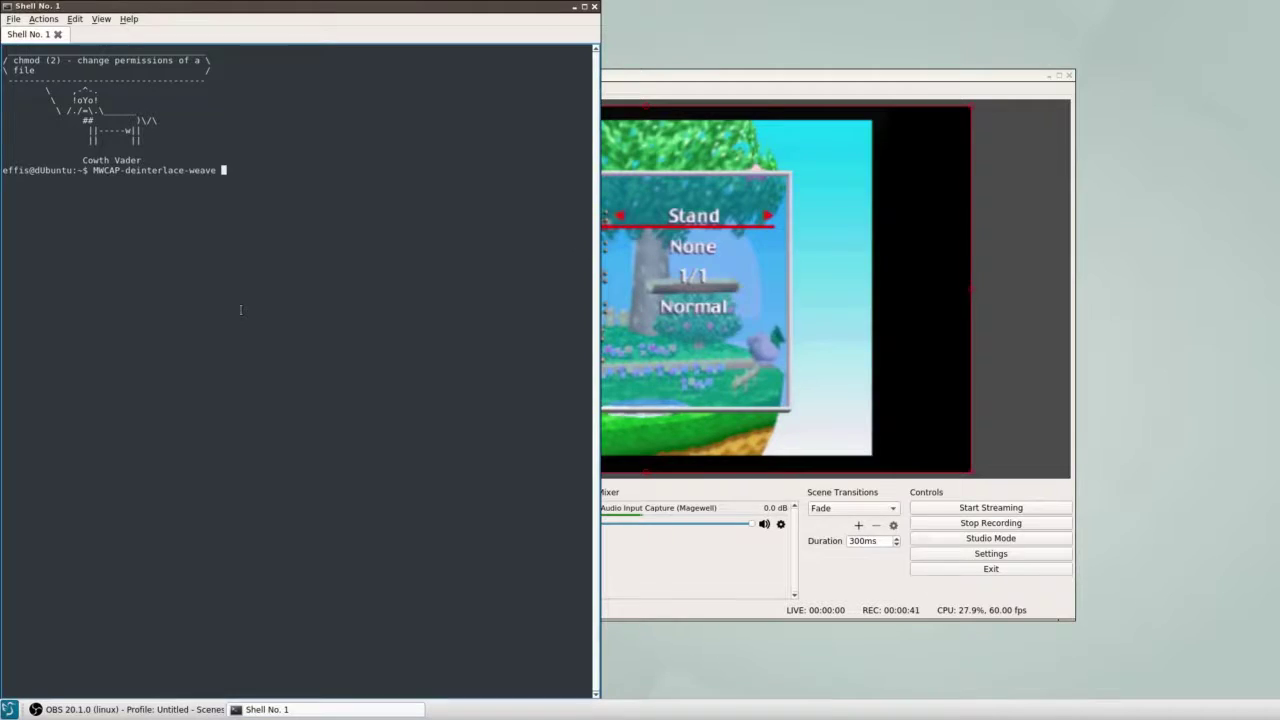
key("Return")
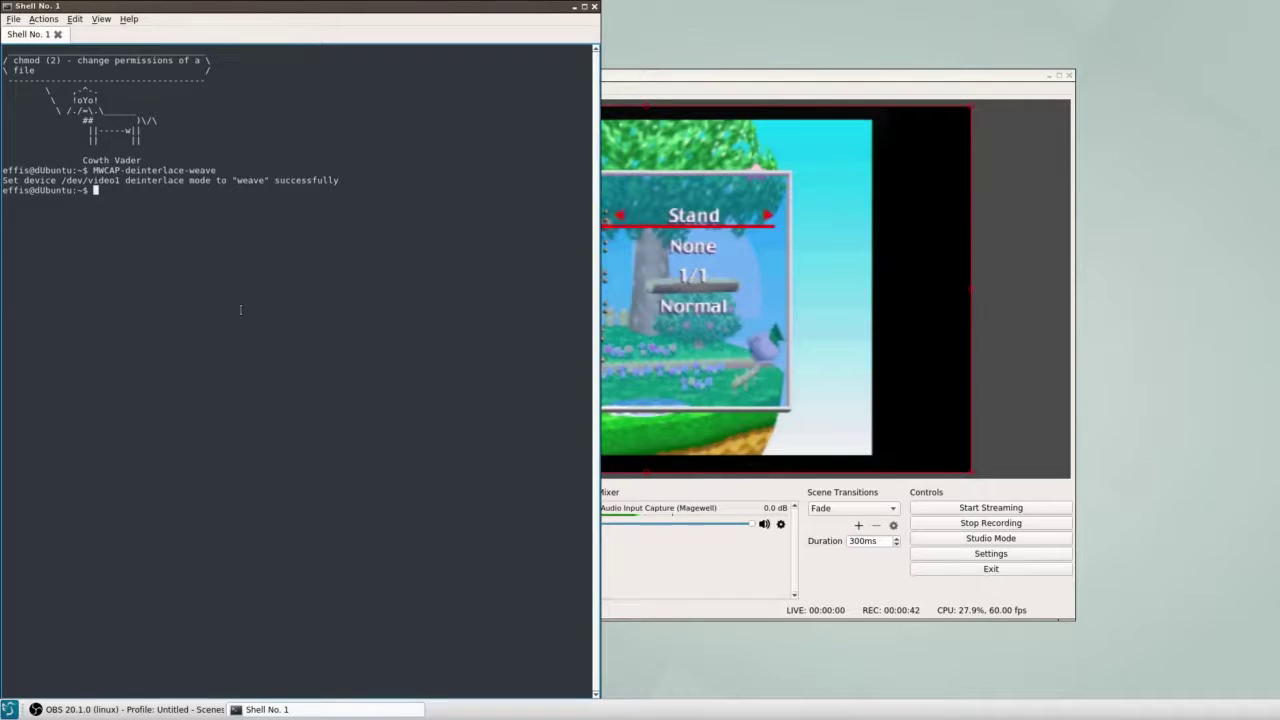
left_click_drag(853, 89, 960, 77)
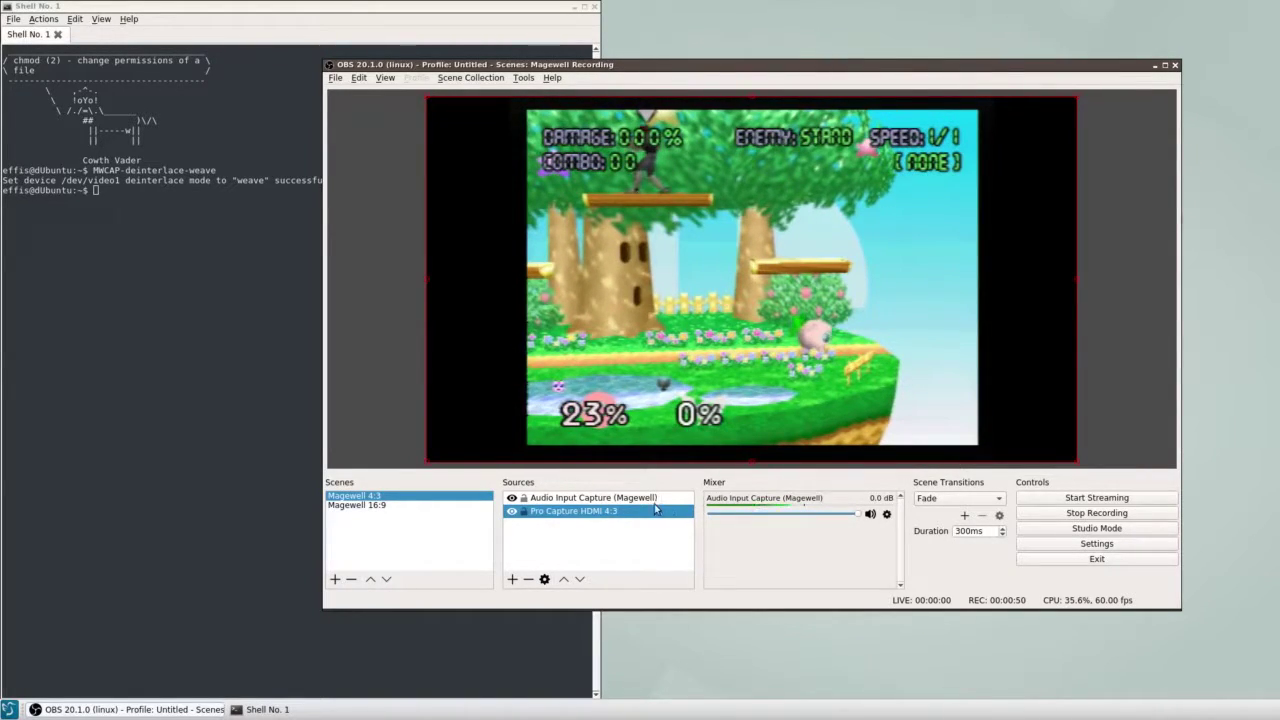
Step: Change the Pro Capture HDMI 4:3 source's deinterlacing to Yadif 2x
right_click(603, 518)
mouse_move(764, 418)
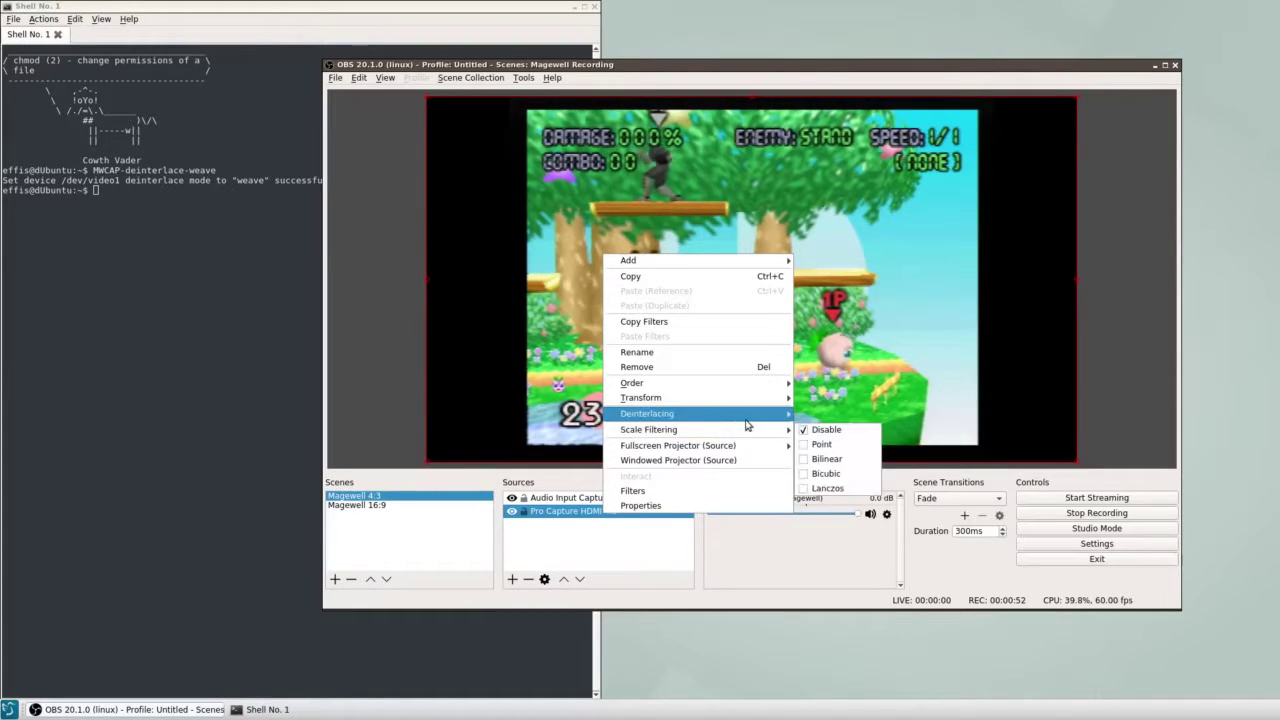
left_click(850, 531)
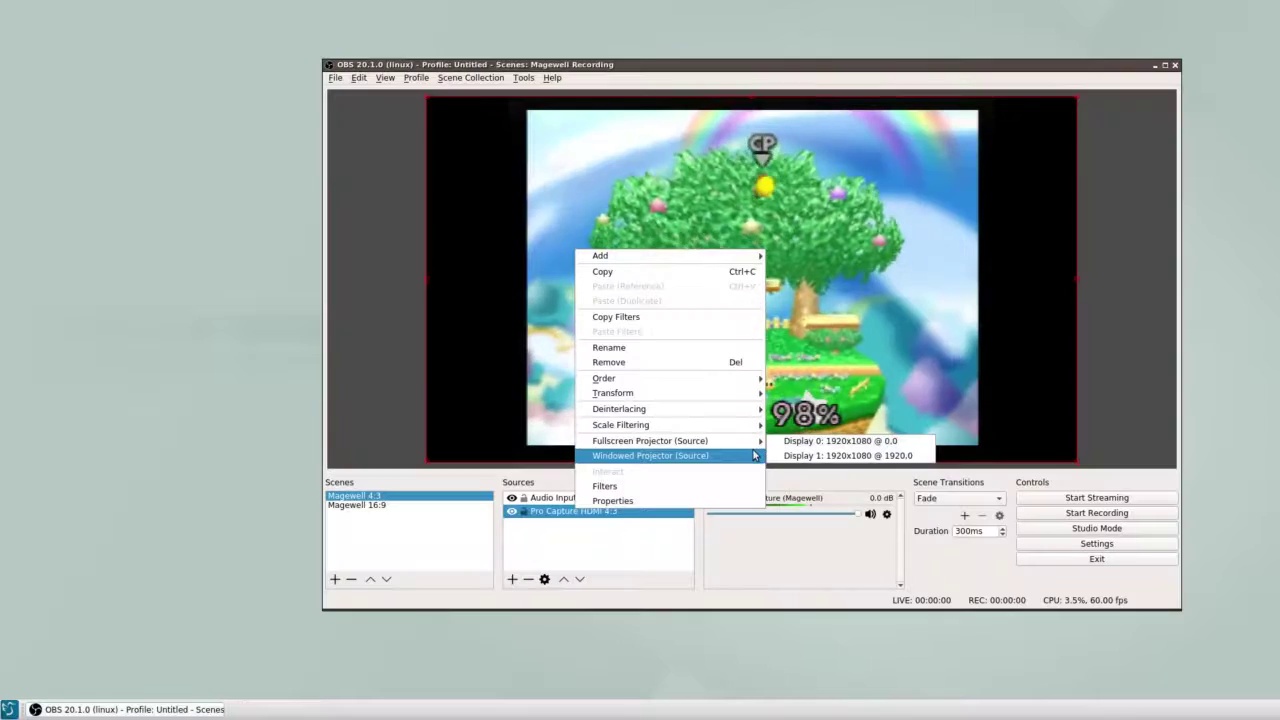
Step: Open an OBS windowed projector, then play /dev/video1 as a VLC capture device without audio
left_click(252, 218)
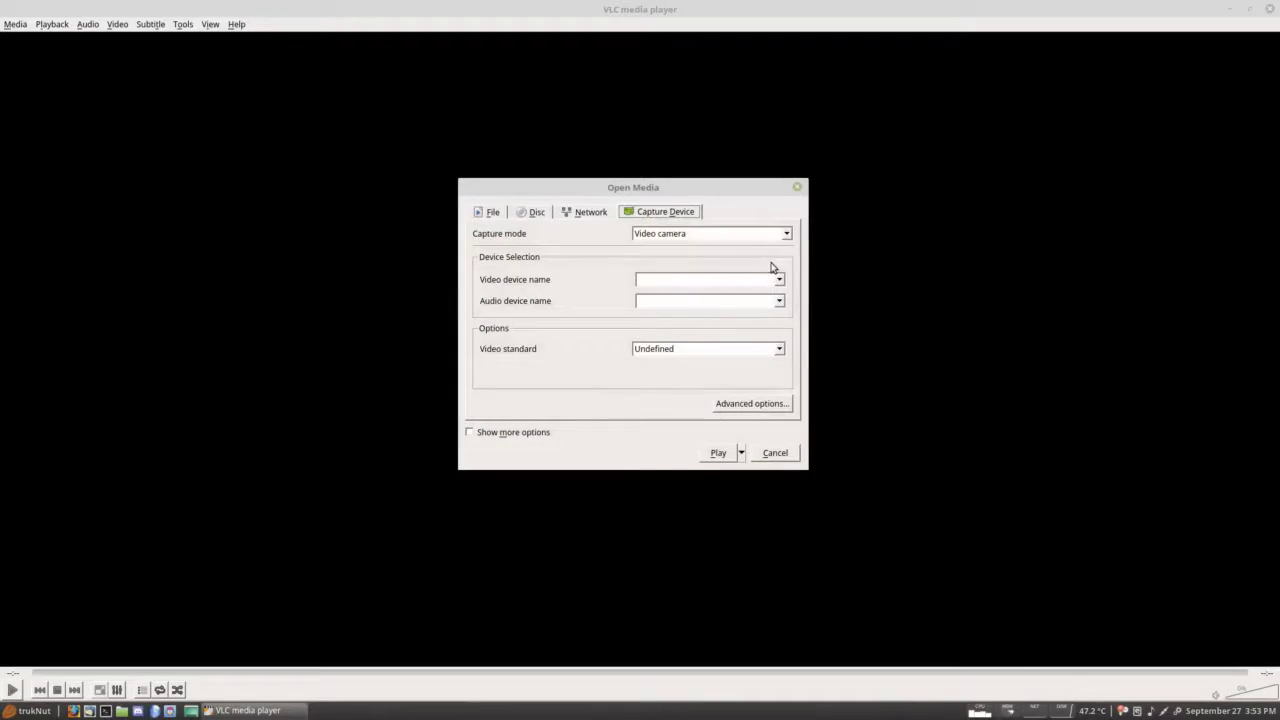
left_click(779, 280)
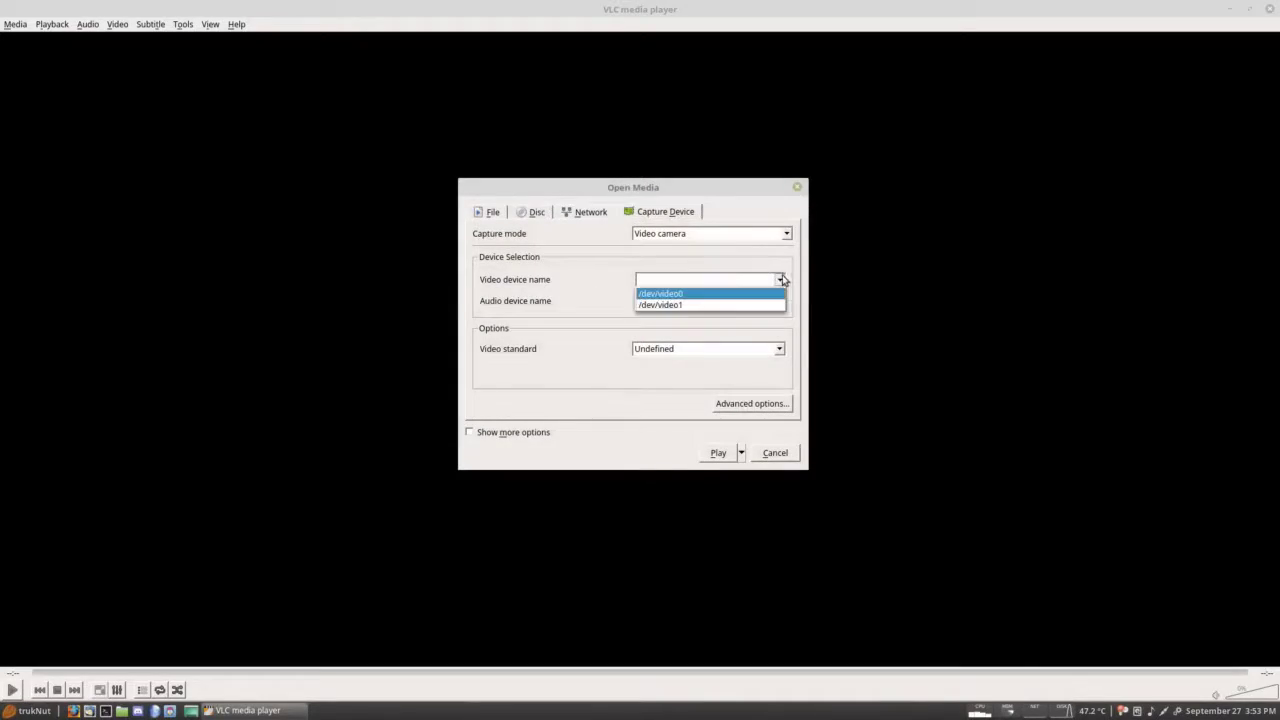
left_click(675, 305)
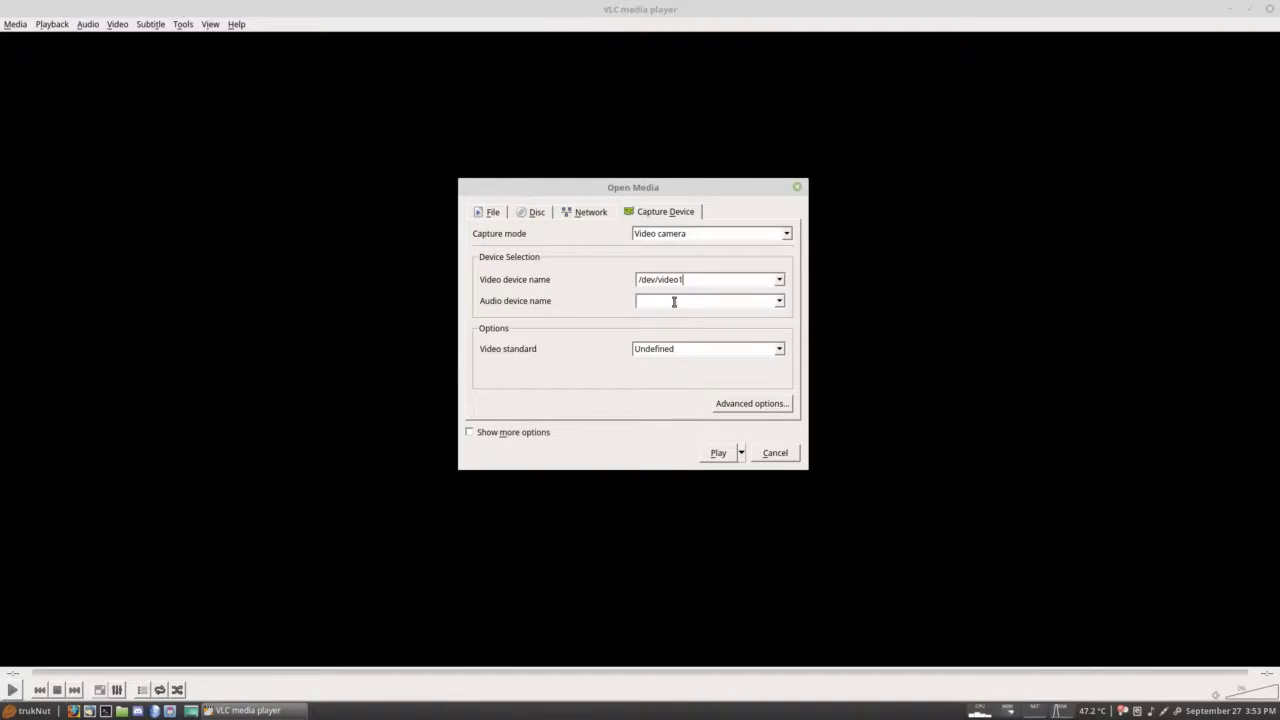
left_click(779, 301)
left_click(776, 309)
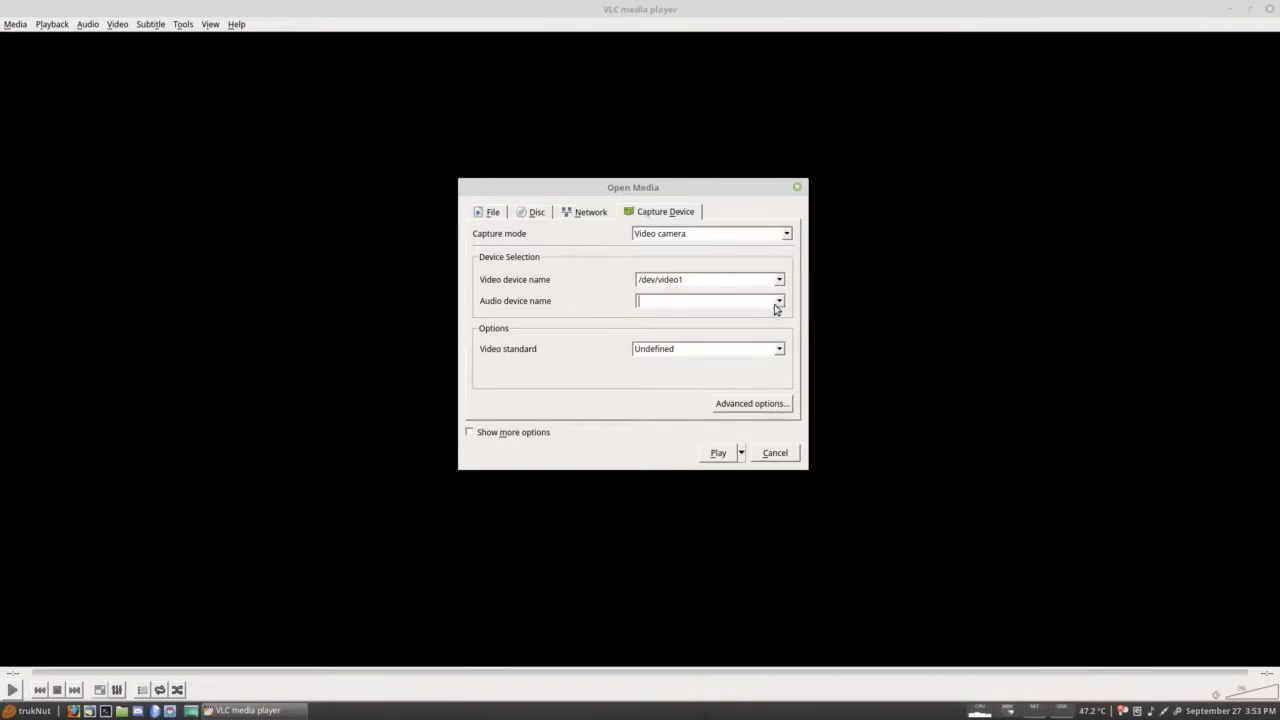
left_click(729, 453)
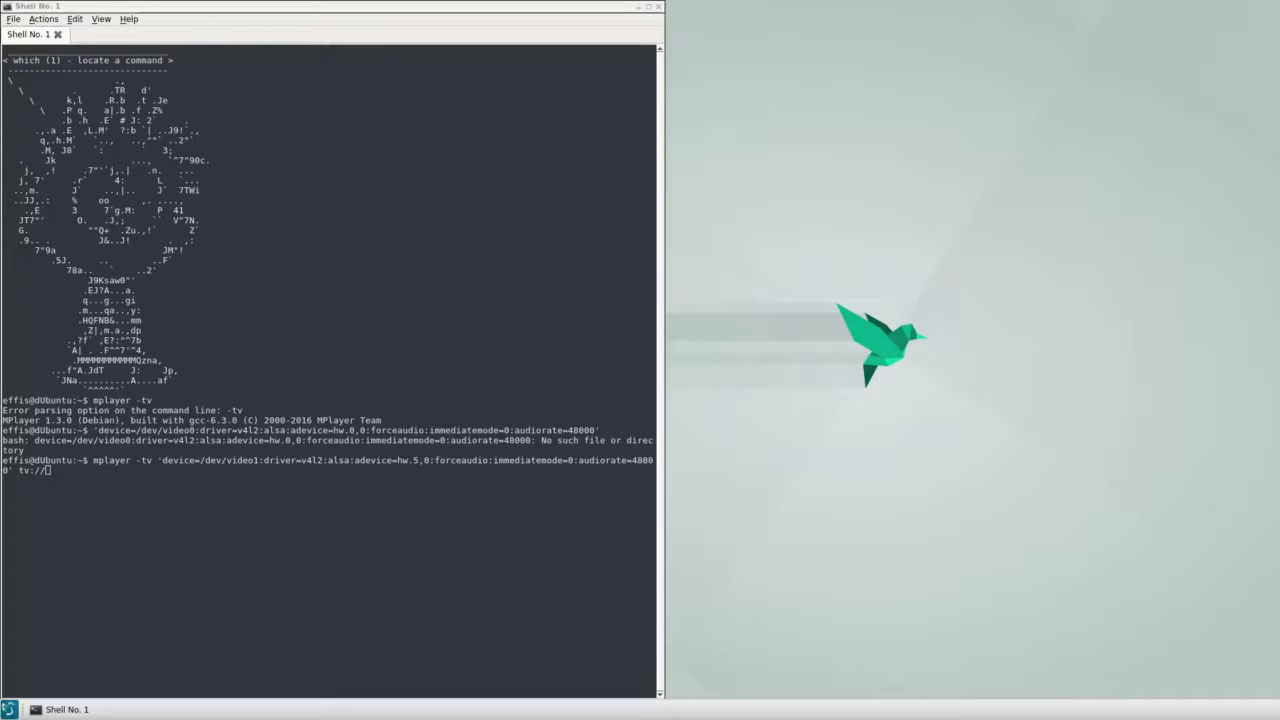
Step: Focus the terminal holding the mplayer tv:// command for /dev/video1
left_click(324, 393)
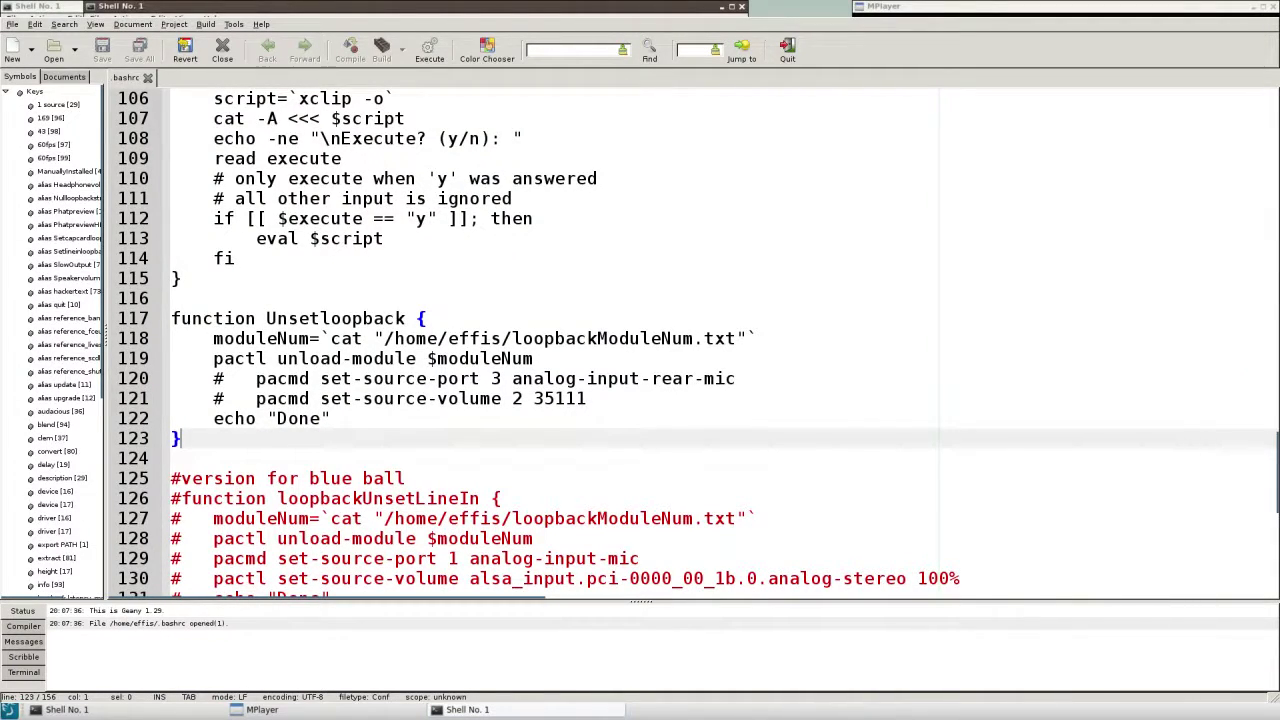
Step: Shrink the Geany font, then run the Setcapcardloopback function in the terminal
key("ctrl+minus")
left_click(155, 215)
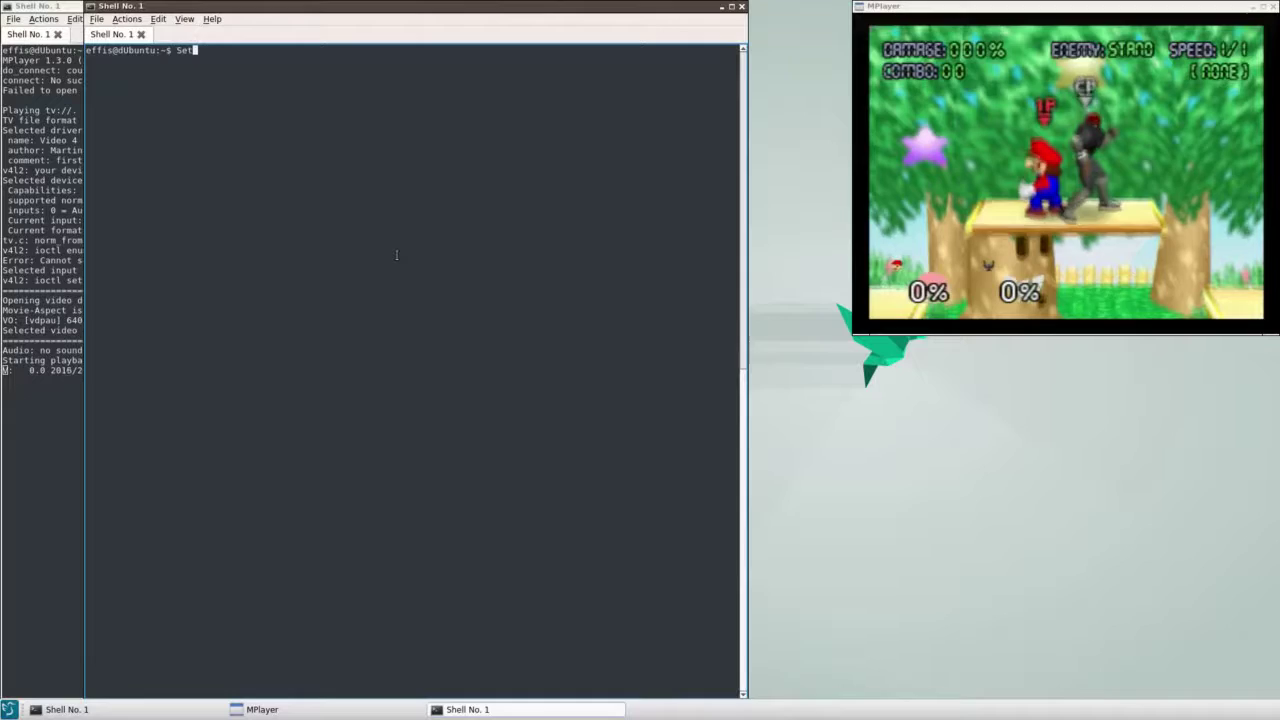
type("Setcapcardloopback")
key("Return")
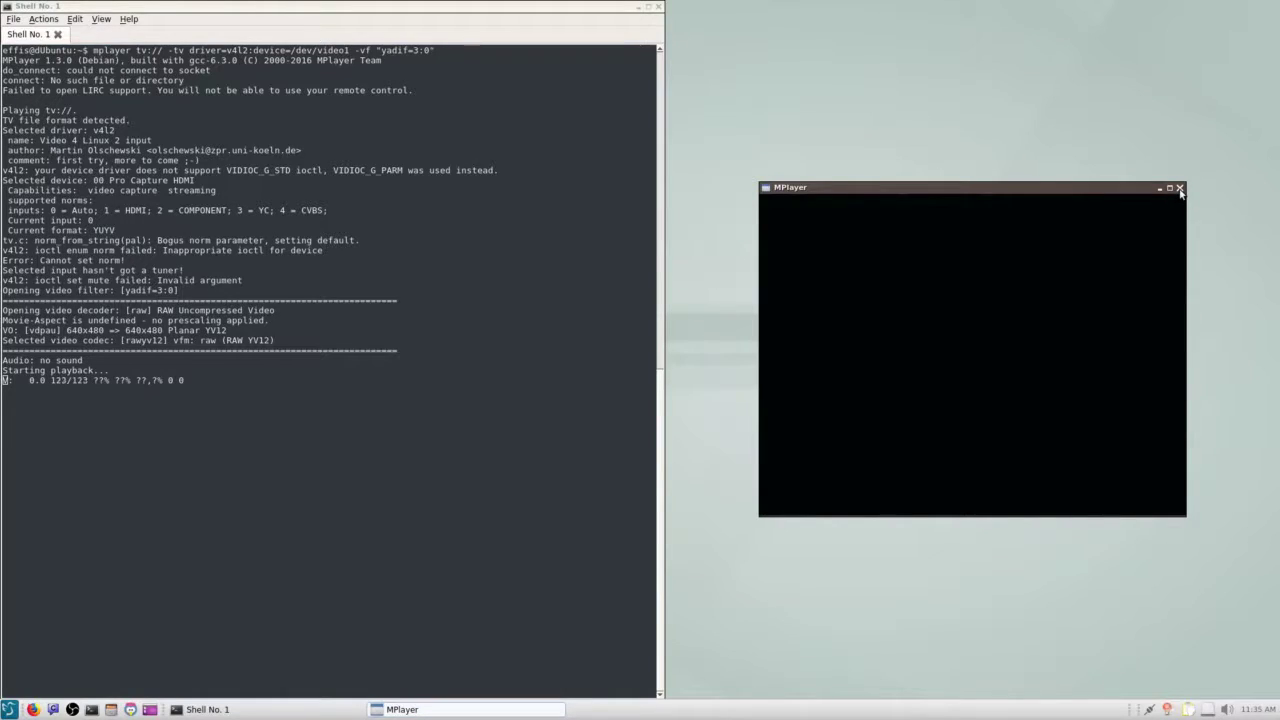
Step: Close MPlayer, rerun the pasted mplayer command with yadif=3:1,mcdeint=2:1:10, and select the mcdeint error
left_click(1179, 188)
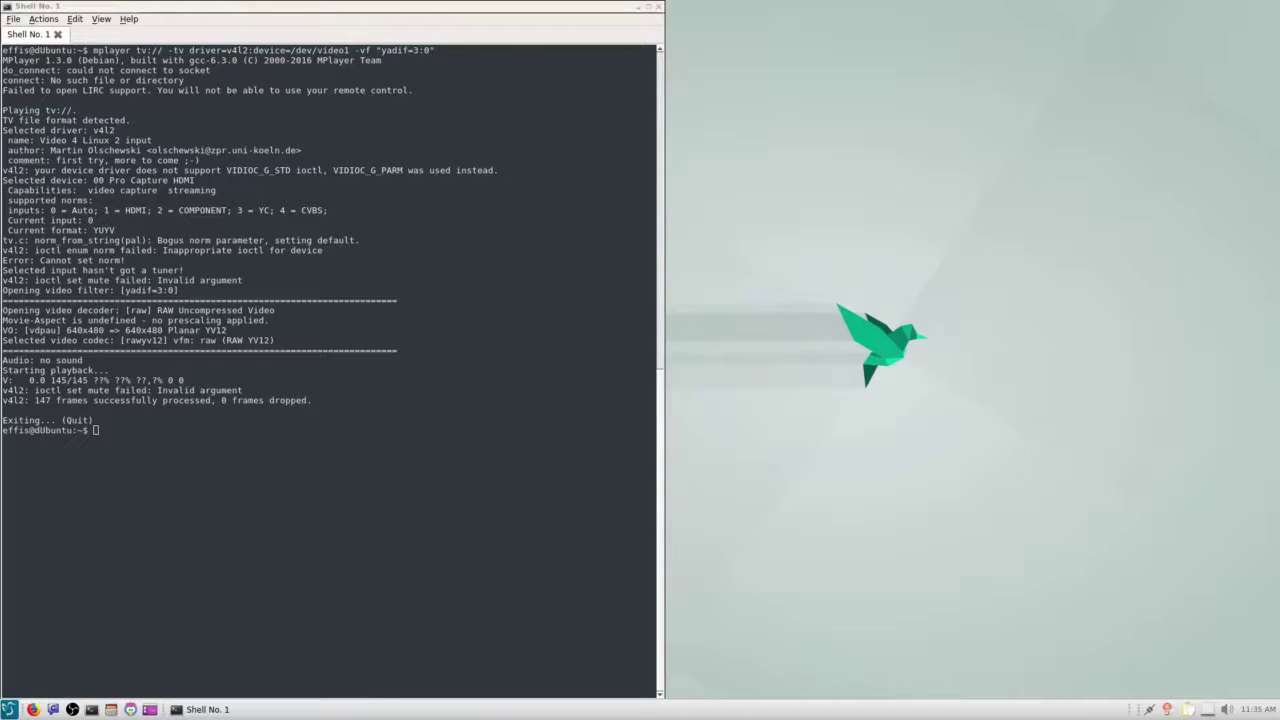
right_click(209, 330)
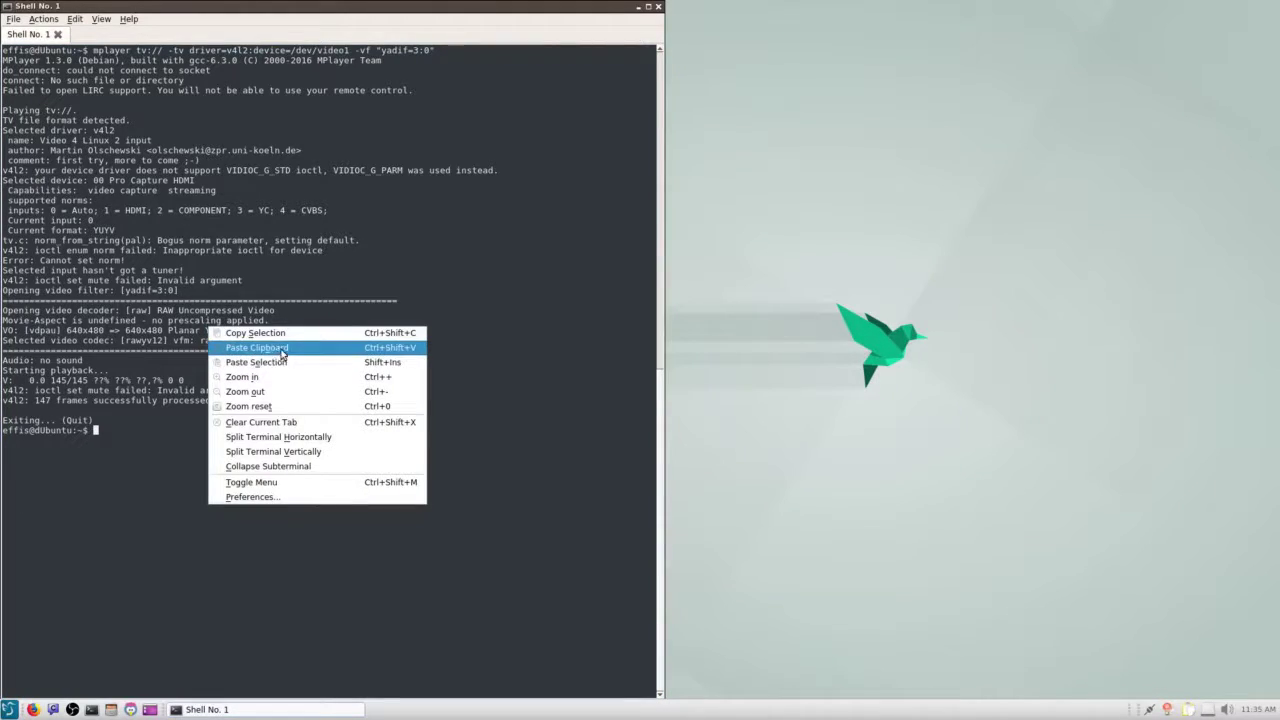
left_click(257, 347)
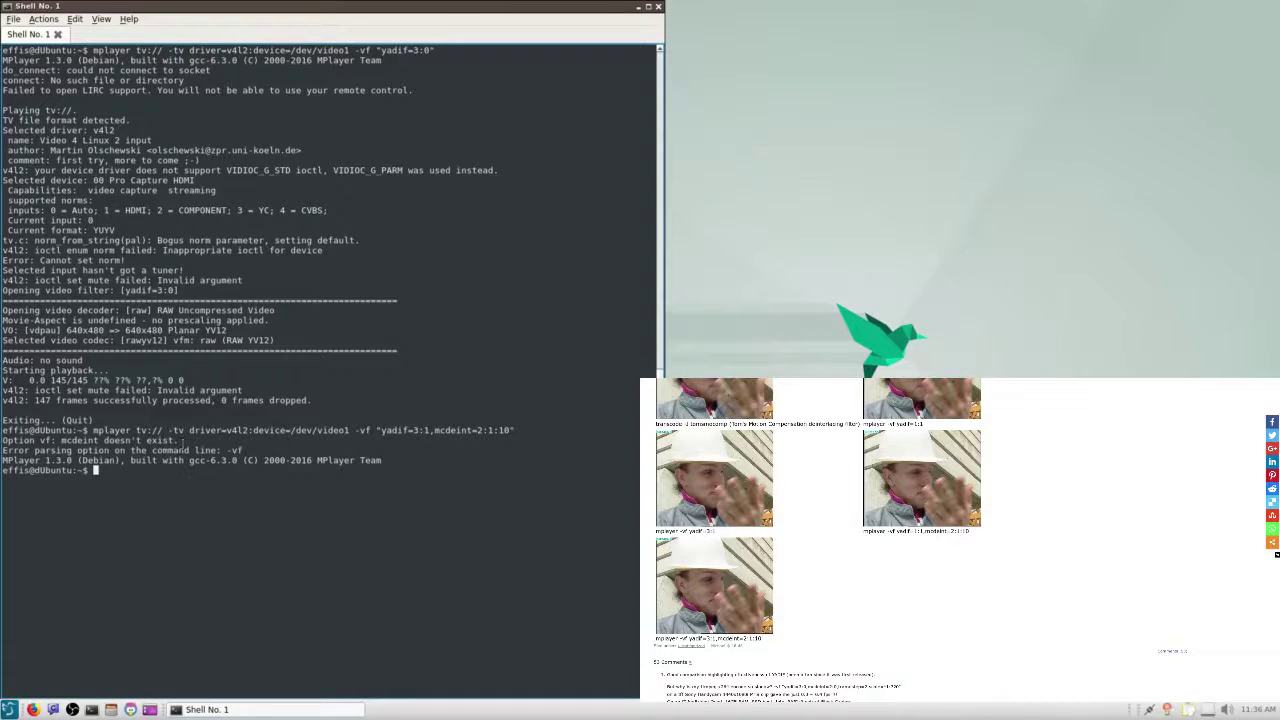
left_click_drag(2, 440, 182, 440)
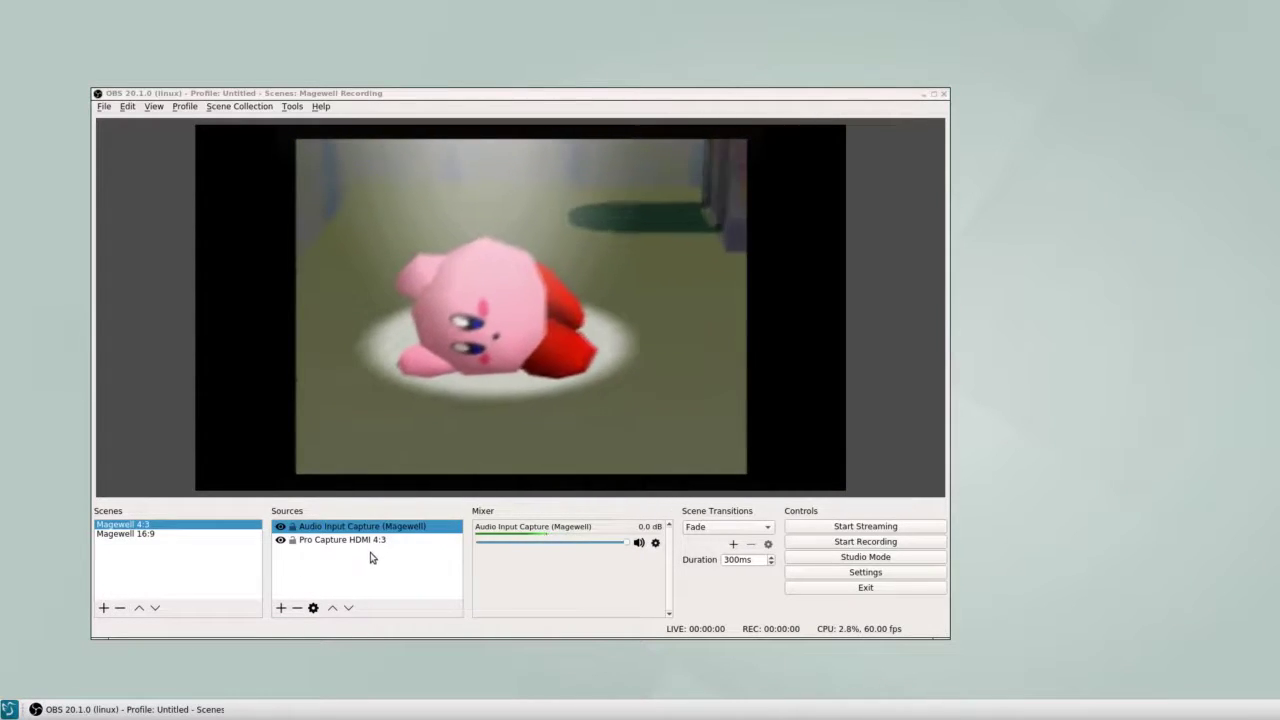
Step: Show the Pro Capture HDMI 4:3 source in a fullscreen projector on Display 1 (1920x1080)
right_click(378, 540)
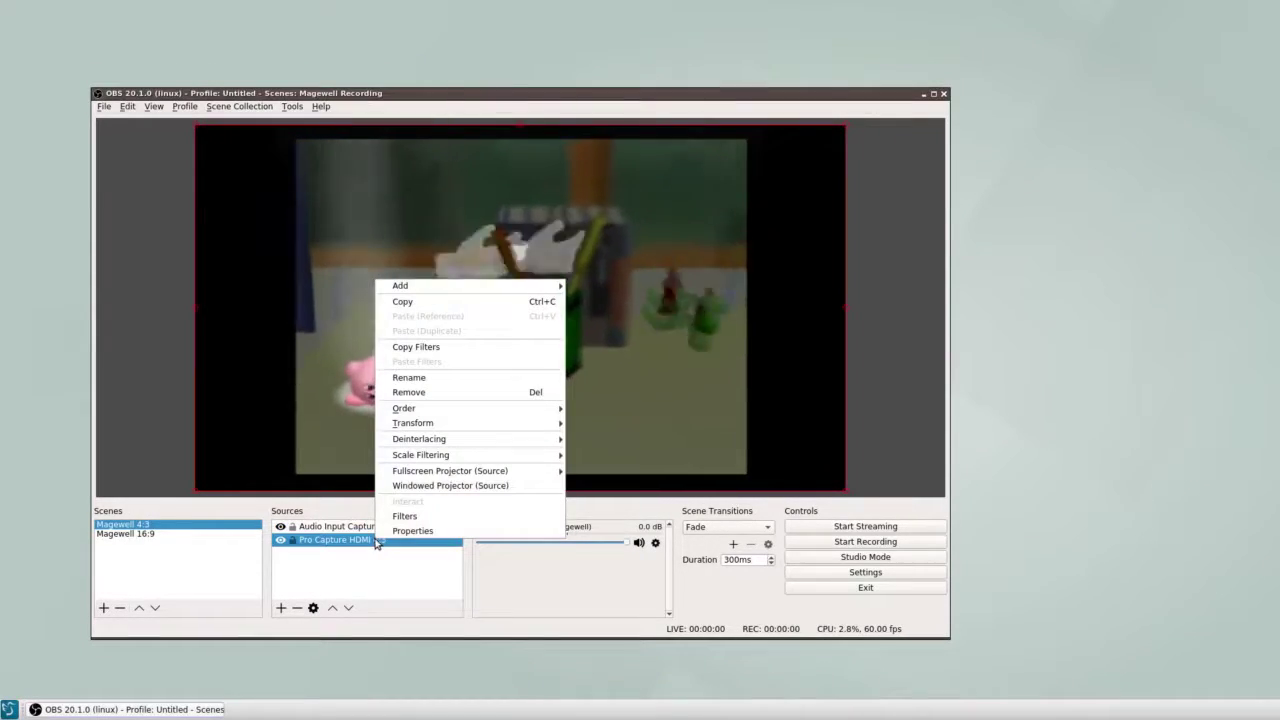
mouse_move(540, 471)
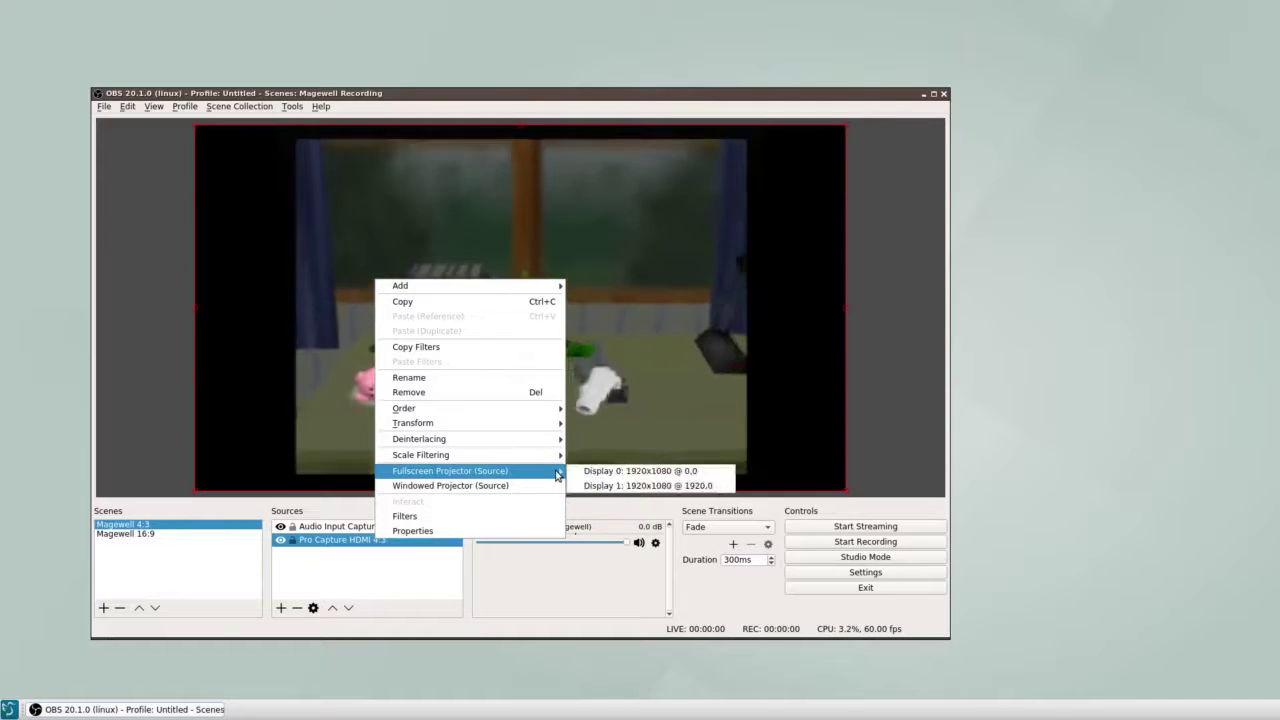
left_click(614, 485)
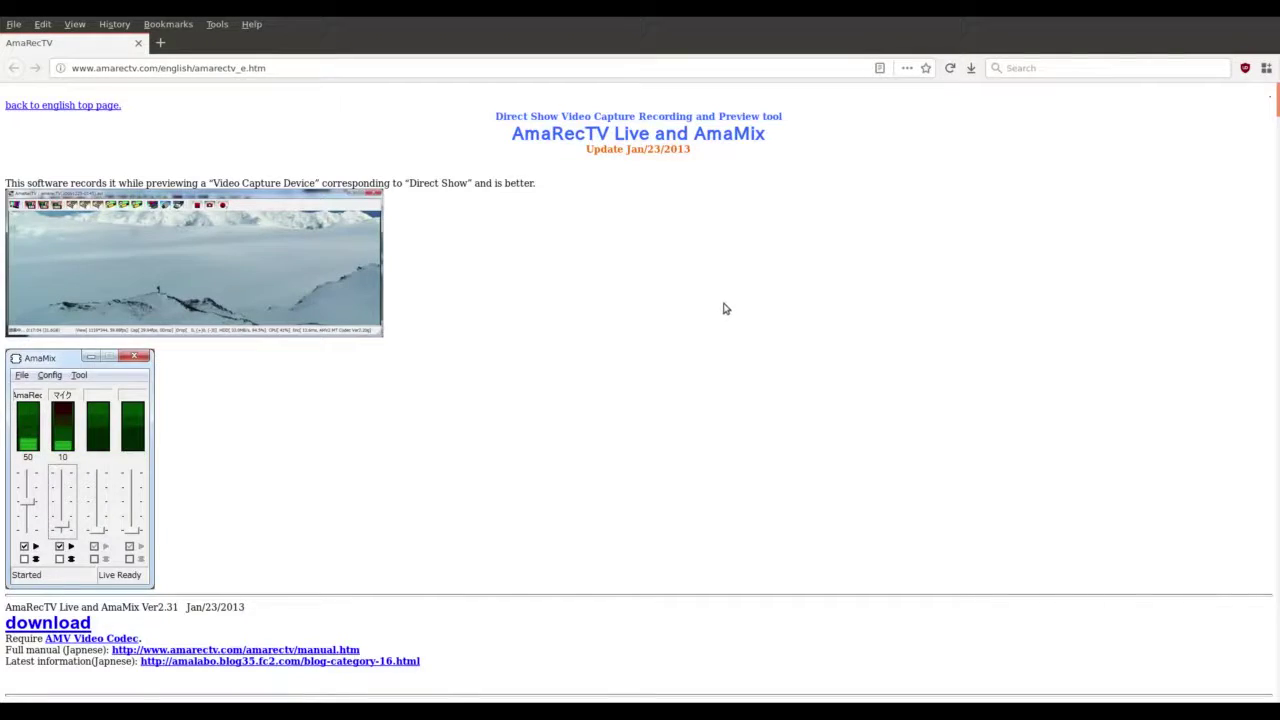
scroll(724, 307, "down", 10)
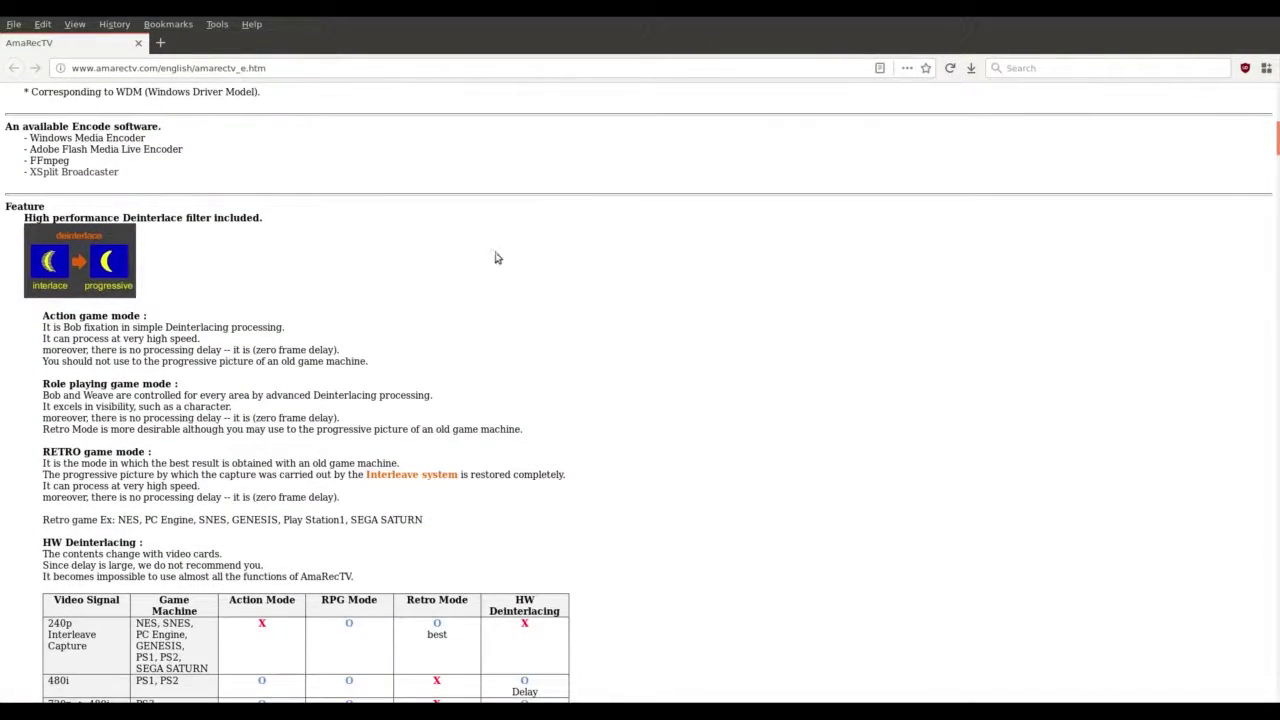
scroll(878, 289, "down", 20)
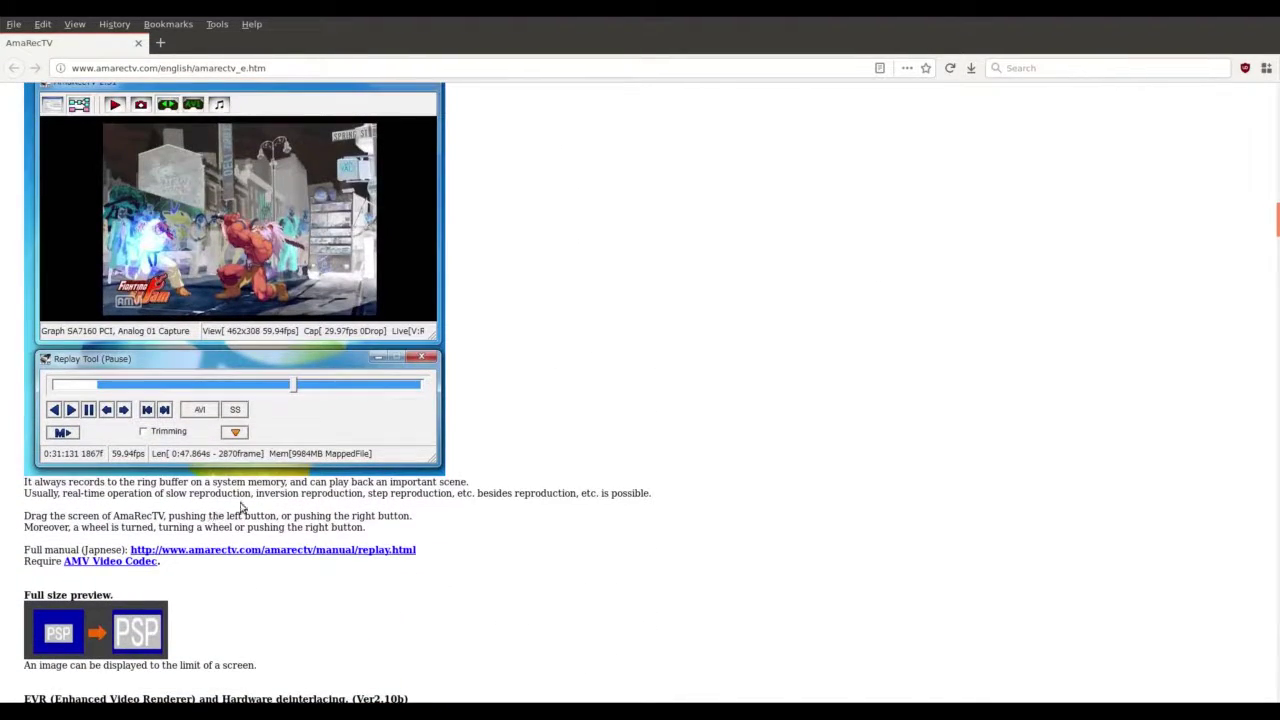
scroll(866, 449, "down", 14)
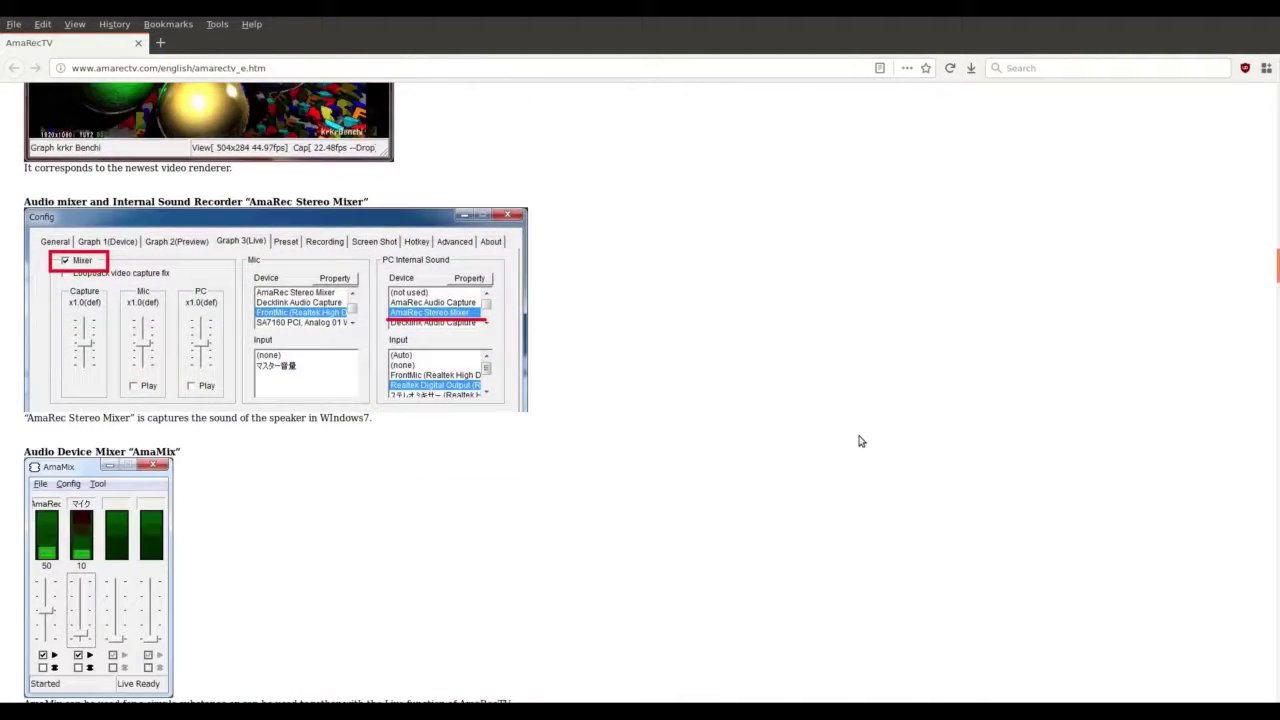